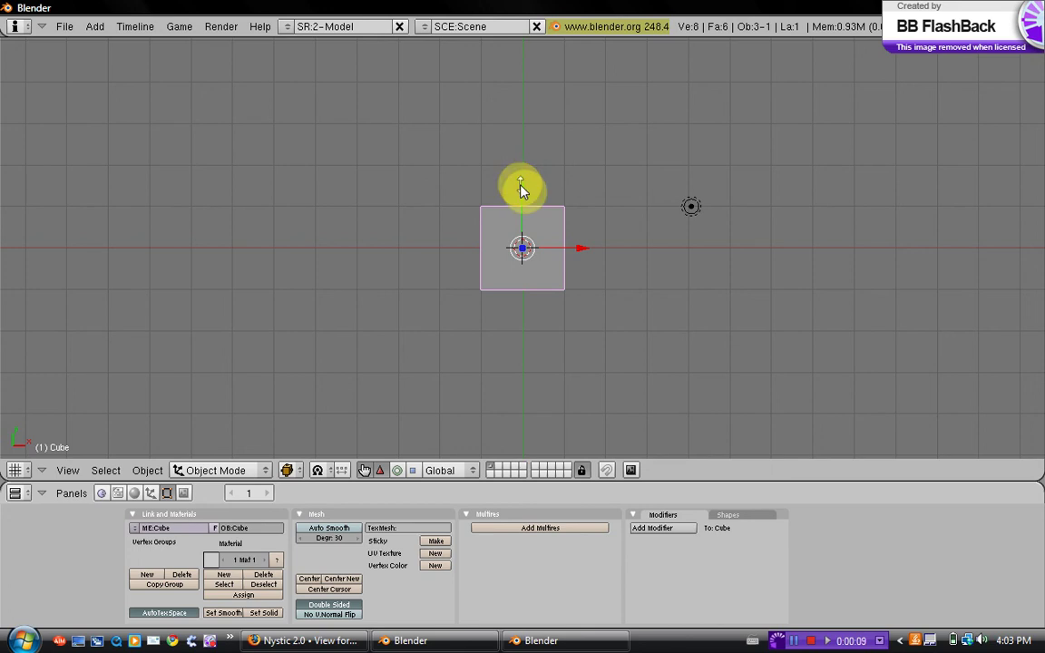
Step: Delete the default cube from the scene
scroll(520, 188, down, 3)
scroll(520, 188, up, 6)
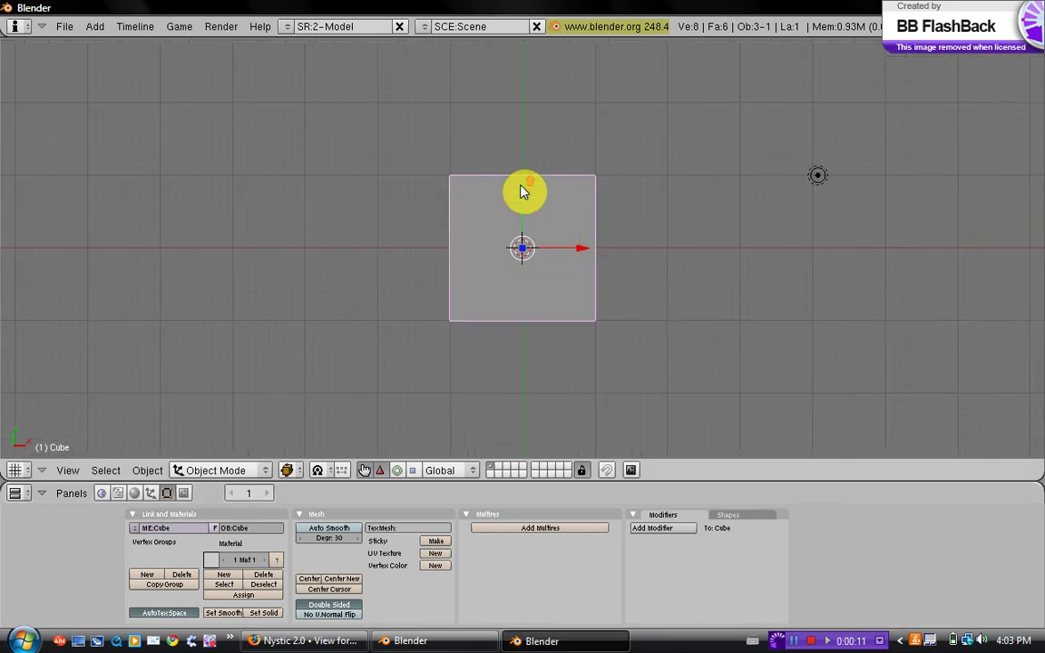
key(x)
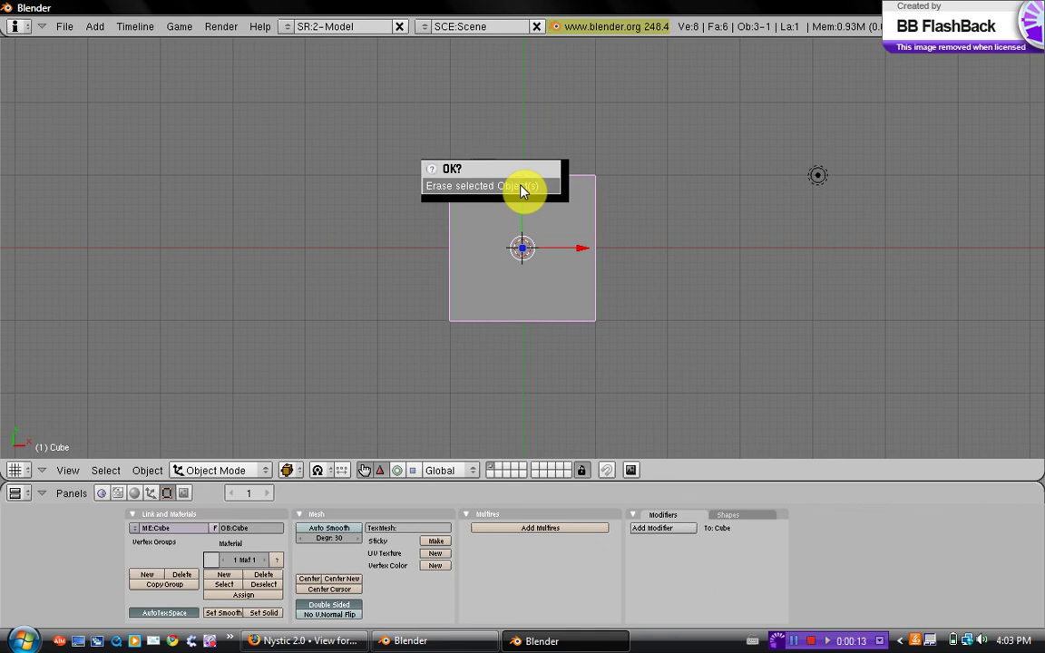
click(522, 192)
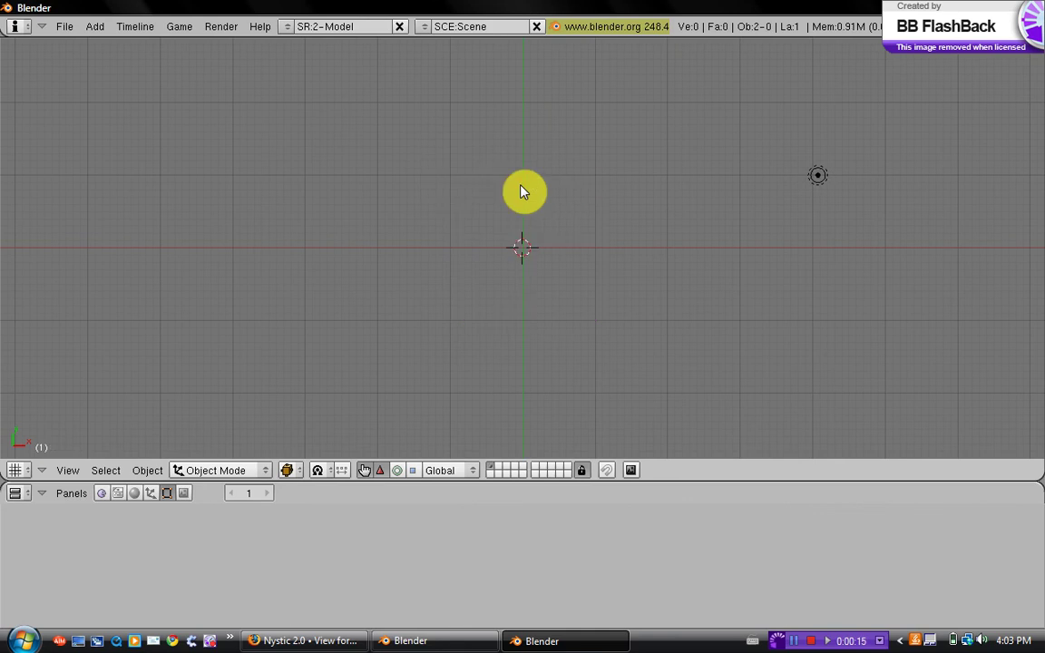
Step: Add a filled mesh circle with 20 vertices and a radius of 1.00 at the origin
key(space)
mouse_move(618, 185)
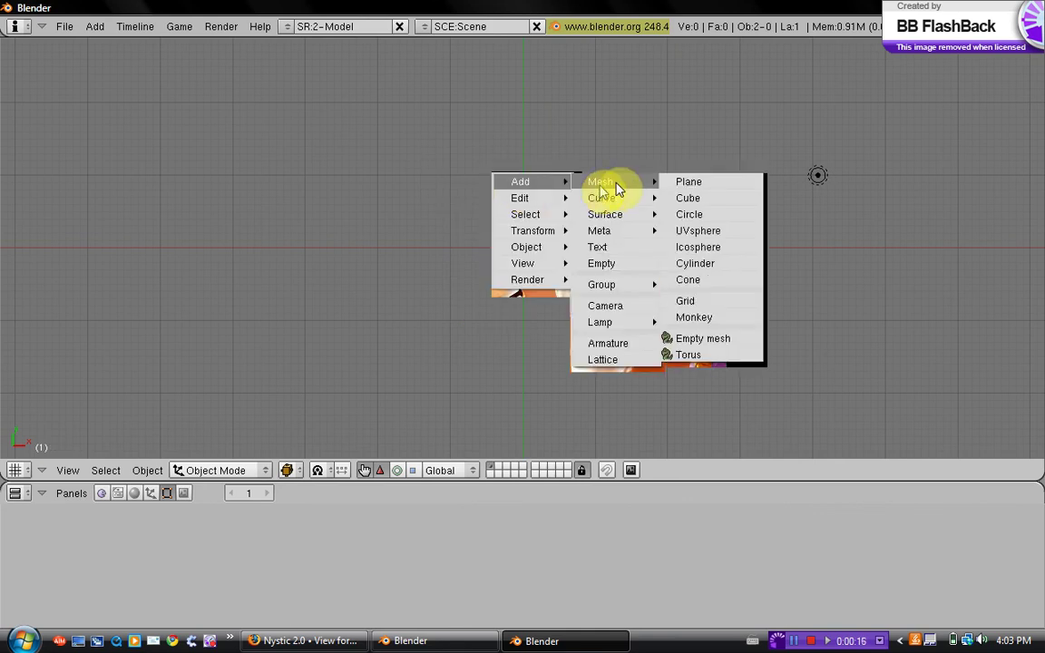
click(689, 216)
click(664, 205)
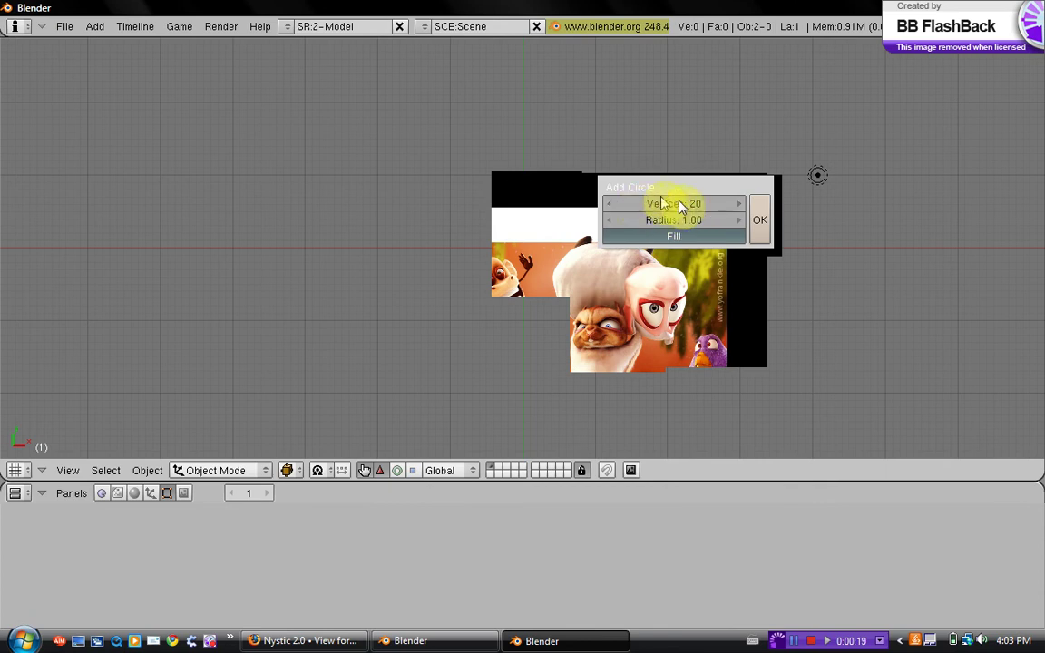
click(678, 238)
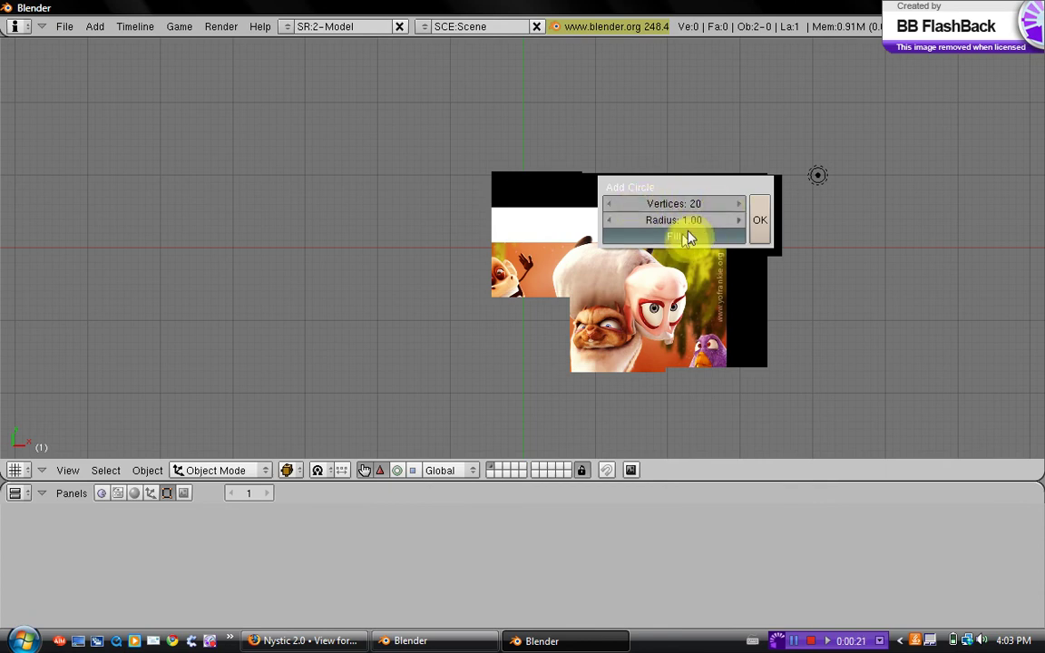
click(757, 223)
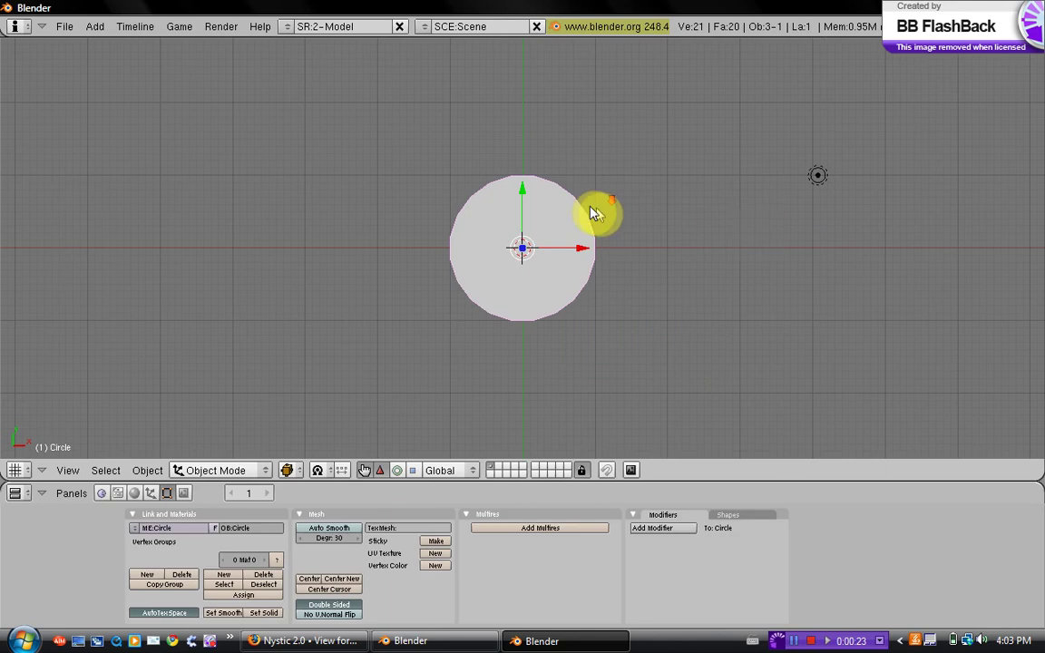
Step: Enter Edit Mode and extrude the whole circle as a region upward along its normal to form a thin coin-shaped disc
scroll(595, 215, down, 1)
scroll(584, 207, up, 4)
scroll(584, 208, down, 6)
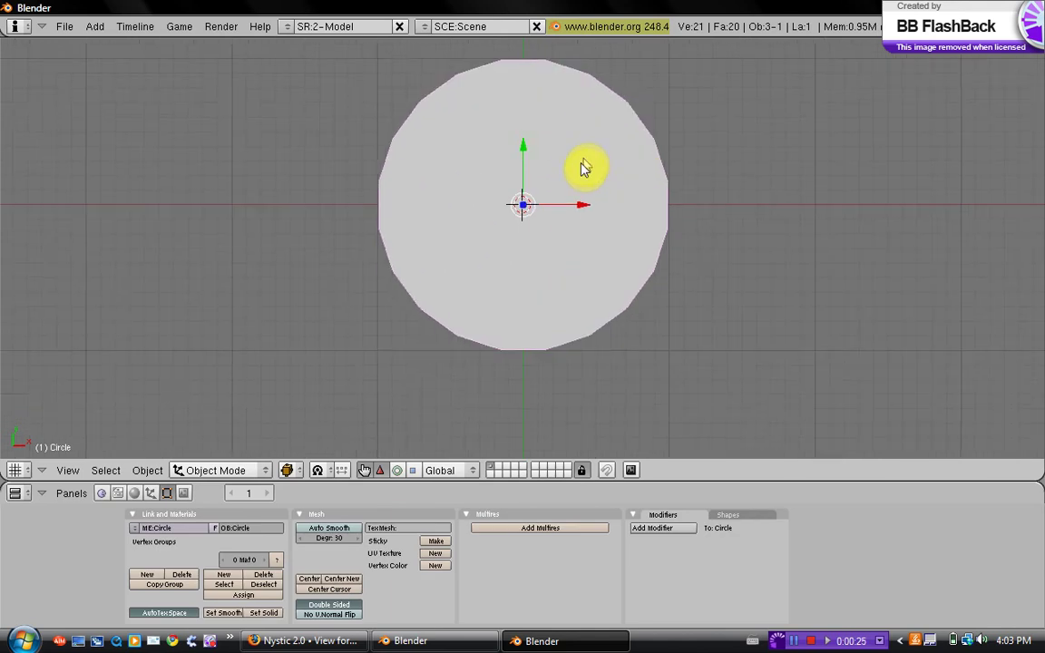
middle_drag(534, 250, 542, 200)
key(Tab)
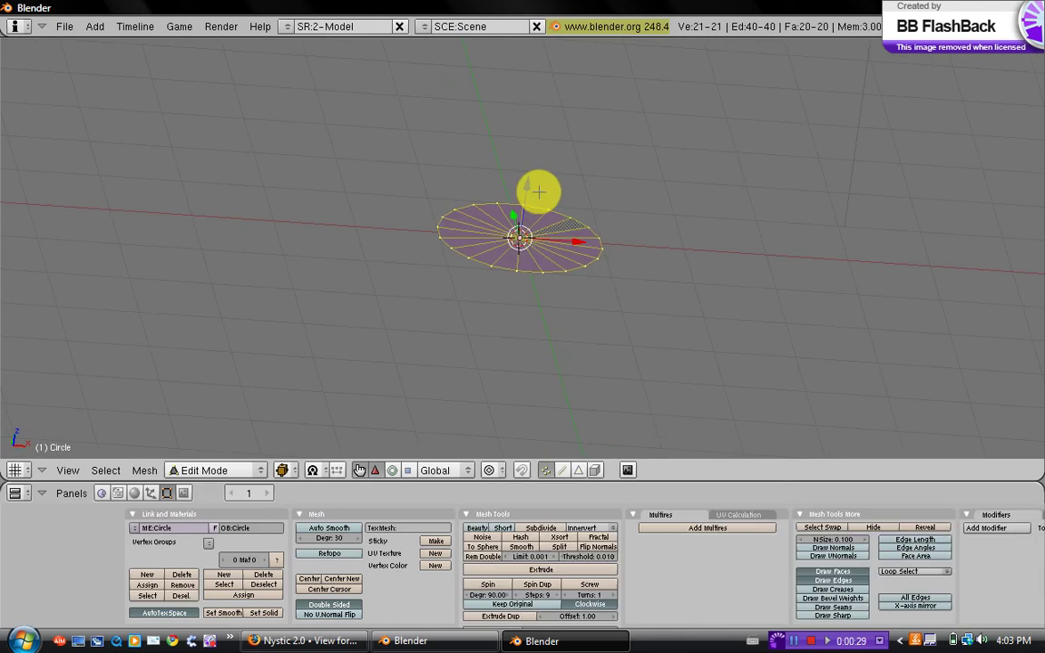
key(e)
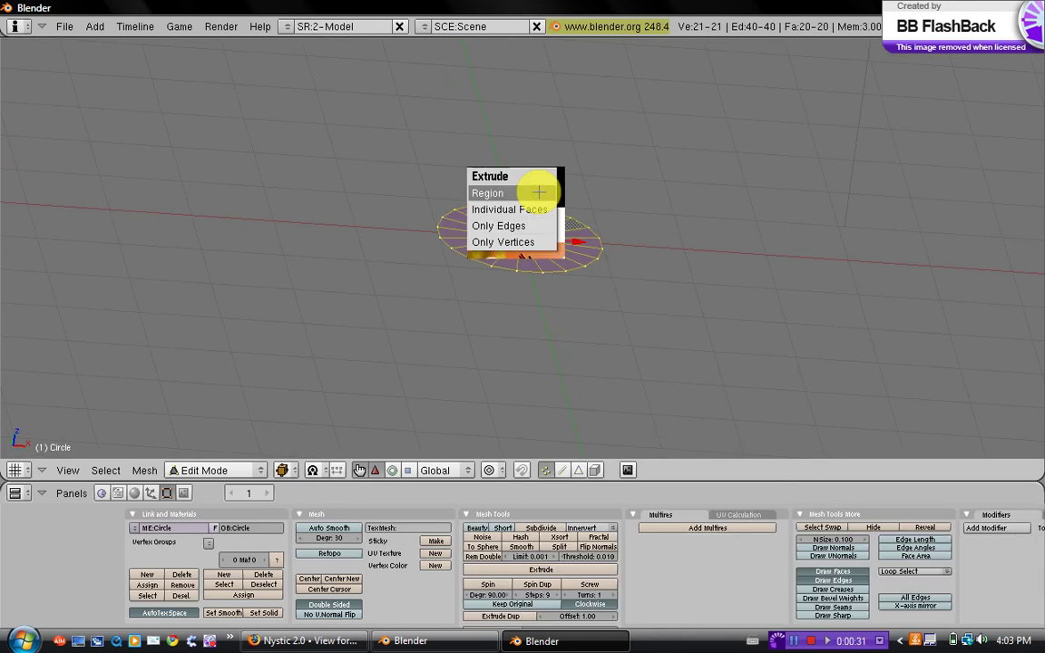
click(538, 191)
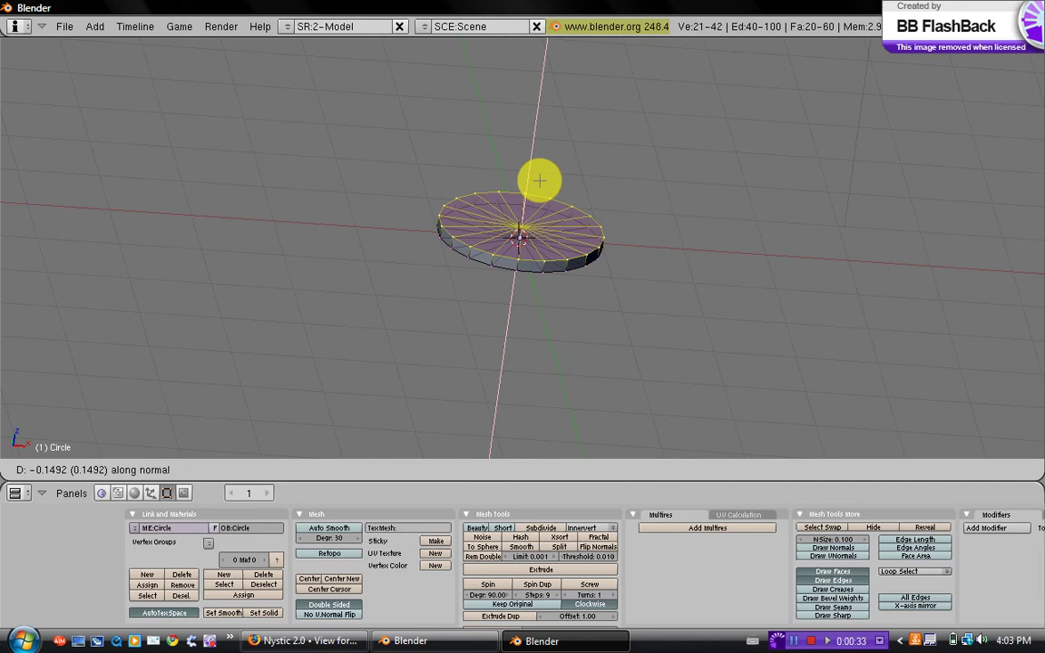
click(541, 175)
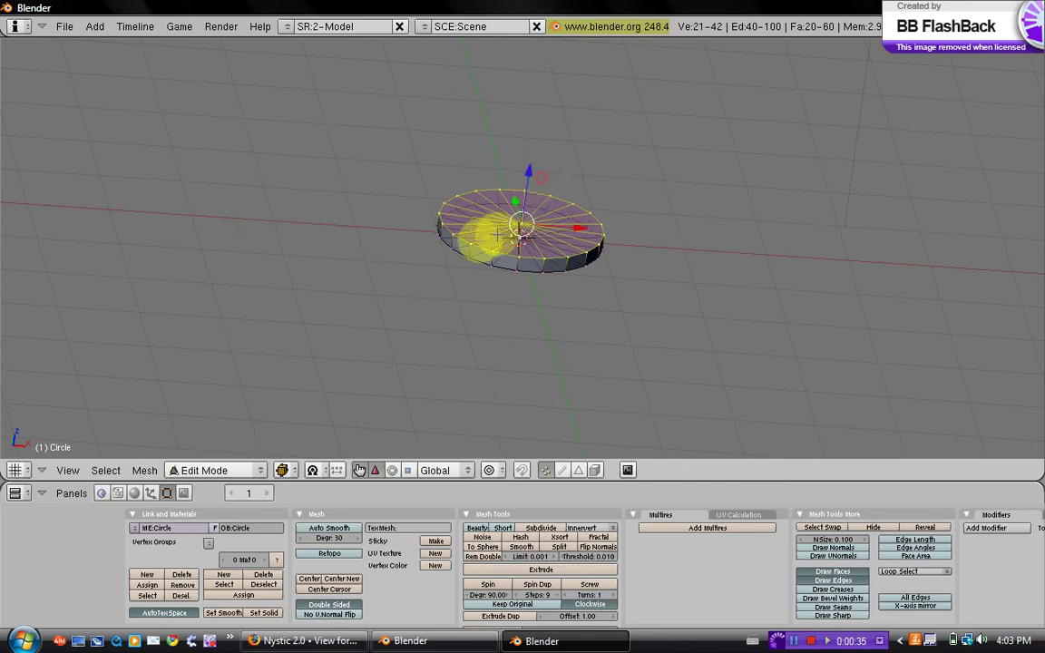
Step: Select all of the disc's vertices and unwrap the entire mesh with the standard Unwrap method
middle_drag(490, 233, 547, 215)
scroll(506, 239, up, 2)
scroll(529, 220, up, 2)
key(a)
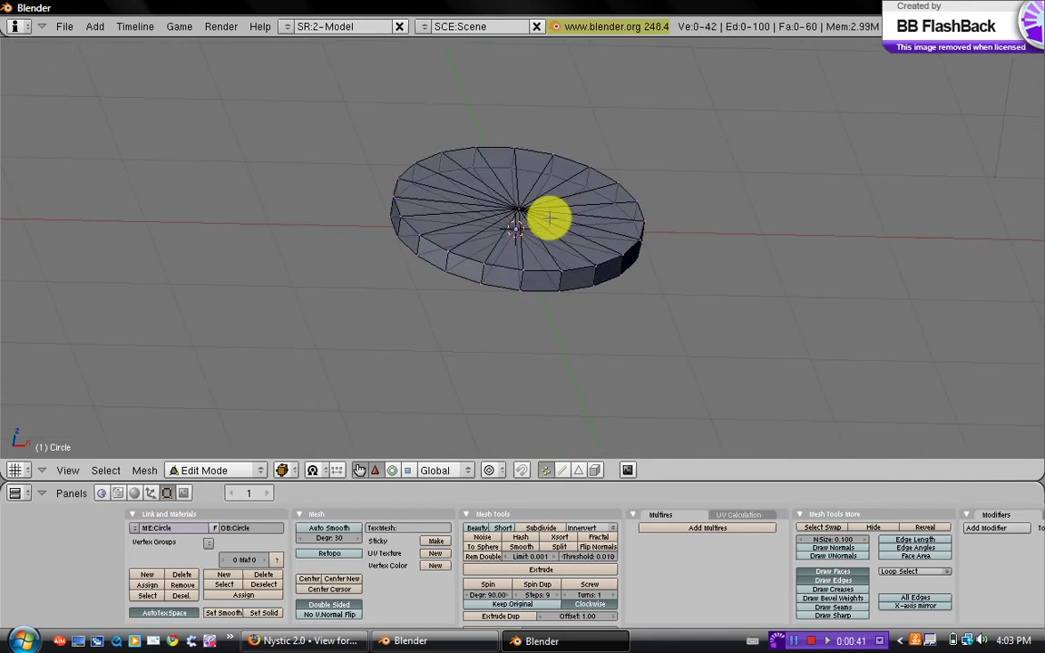
key(a)
scroll(549, 218, down, 3)
middle_drag(536, 252, 518, 298)
key(u)
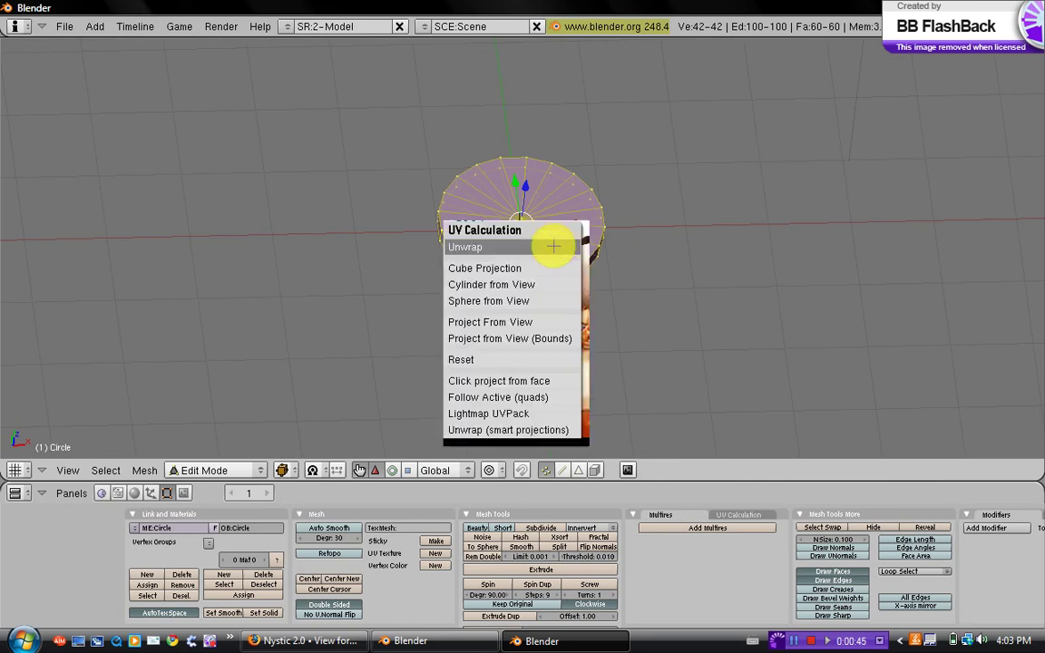
click(552, 245)
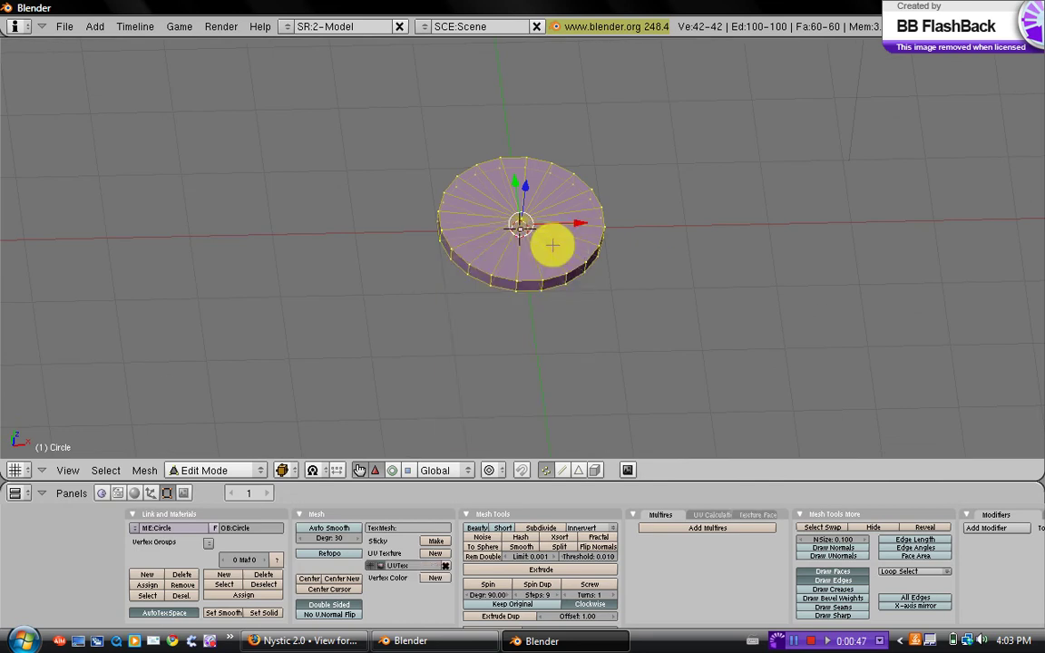
Step: Split the 3D view into two side-by-side areas, keeping slightly more than half the width for the model
scroll(552, 245, down, 2)
middle_drag(609, 268, 648, 203)
scroll(622, 252, up, 6)
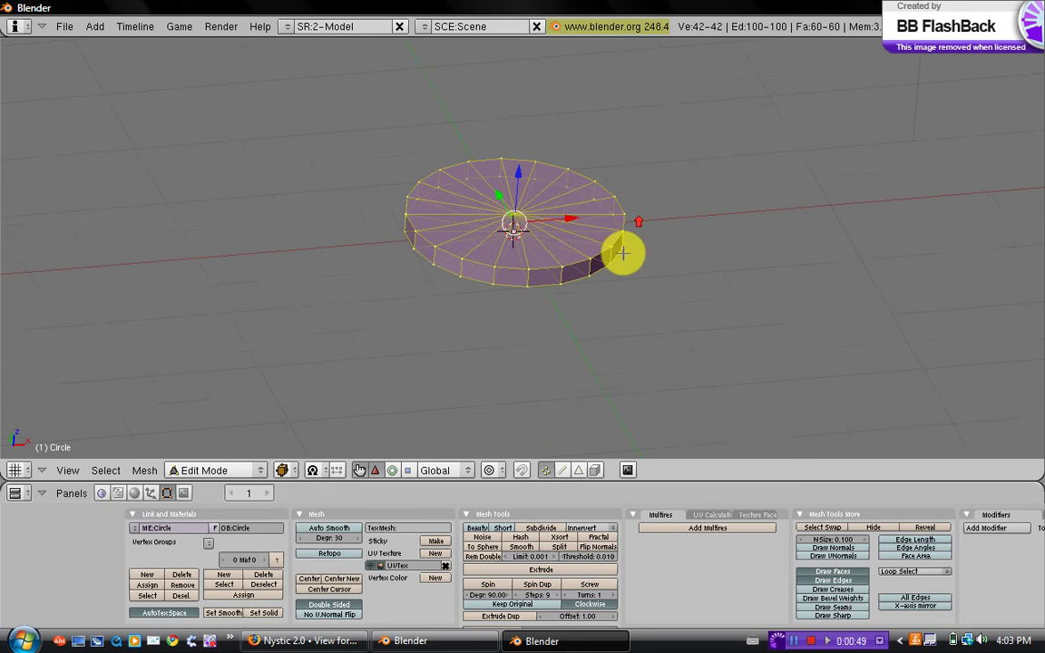
middle_drag(562, 255, 625, 110)
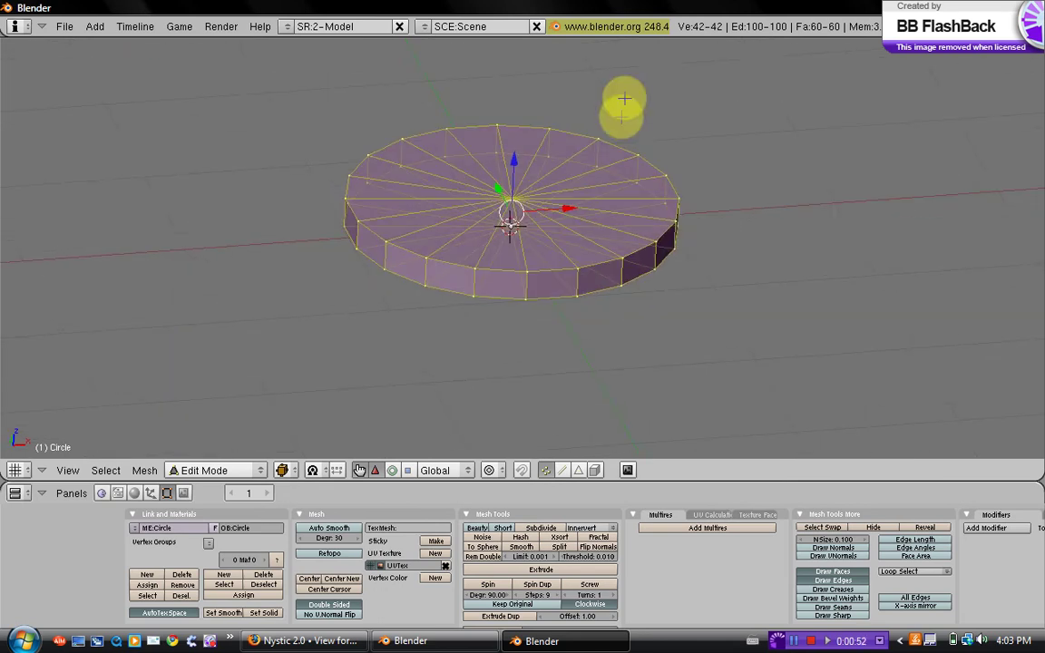
right_click(605, 41)
click(605, 41)
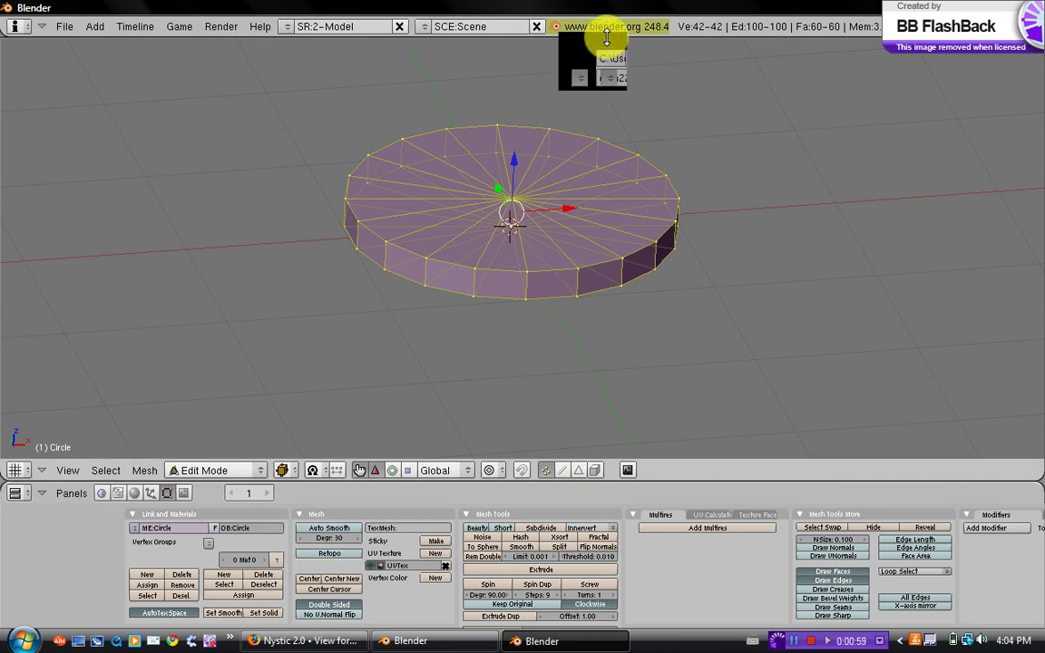
click(606, 39)
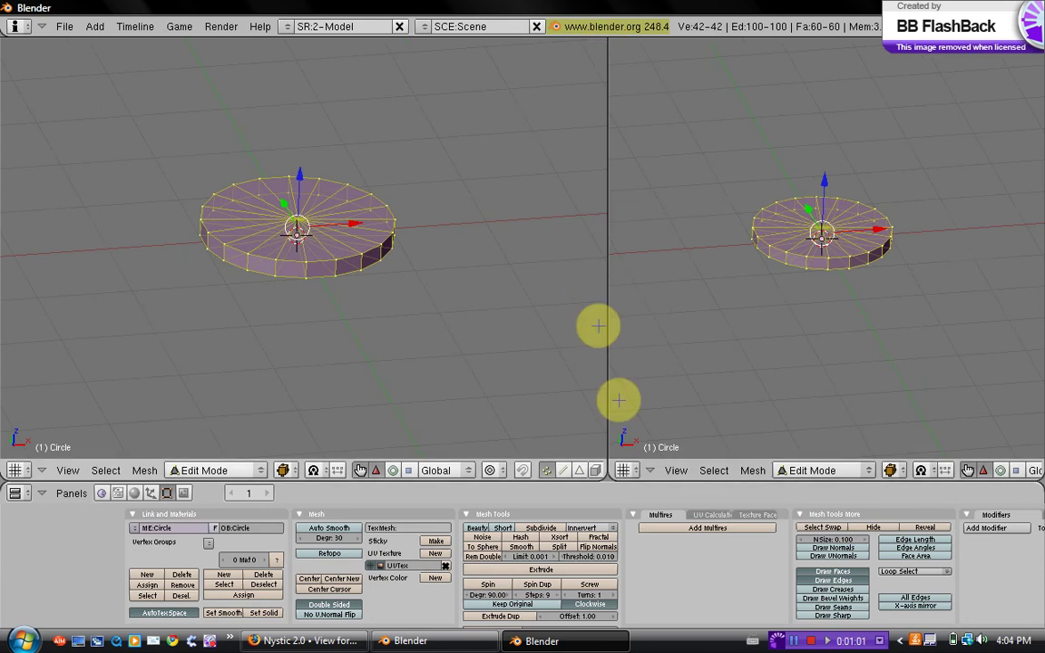
Step: Change the newly created area beside the model view to the UV/Image Editor
click(638, 474)
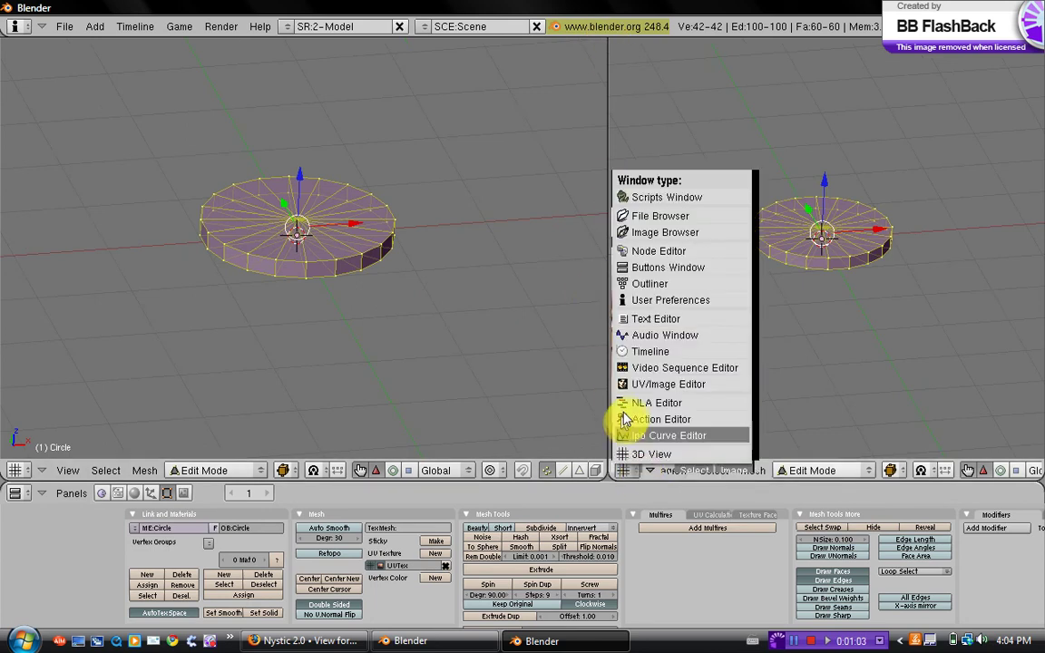
click(630, 383)
scroll(736, 166, down, 2)
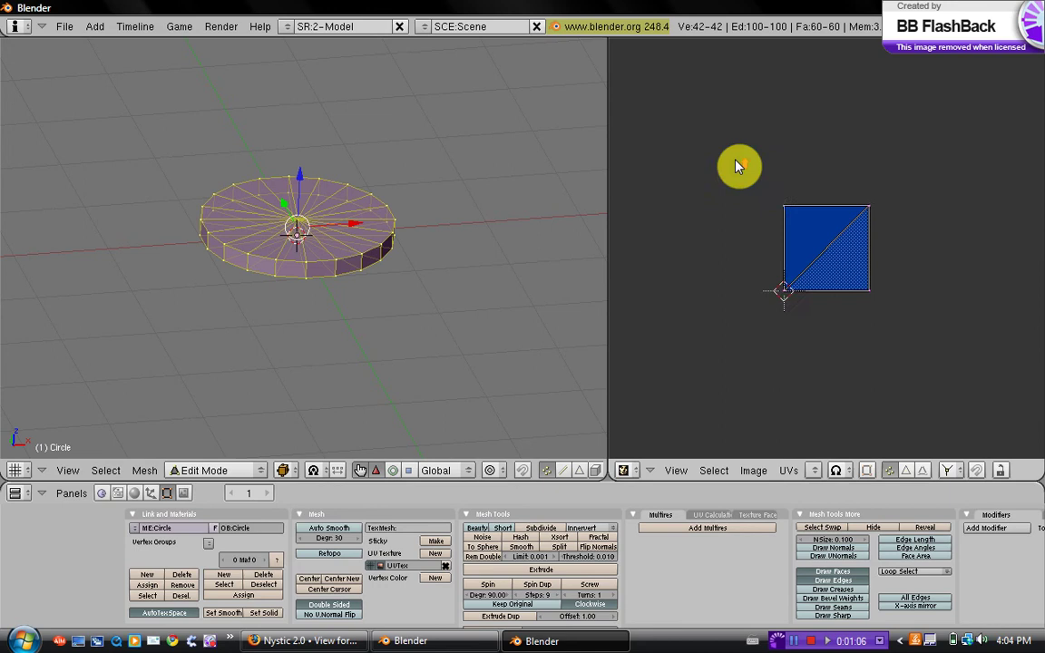
scroll(737, 166, up, 3)
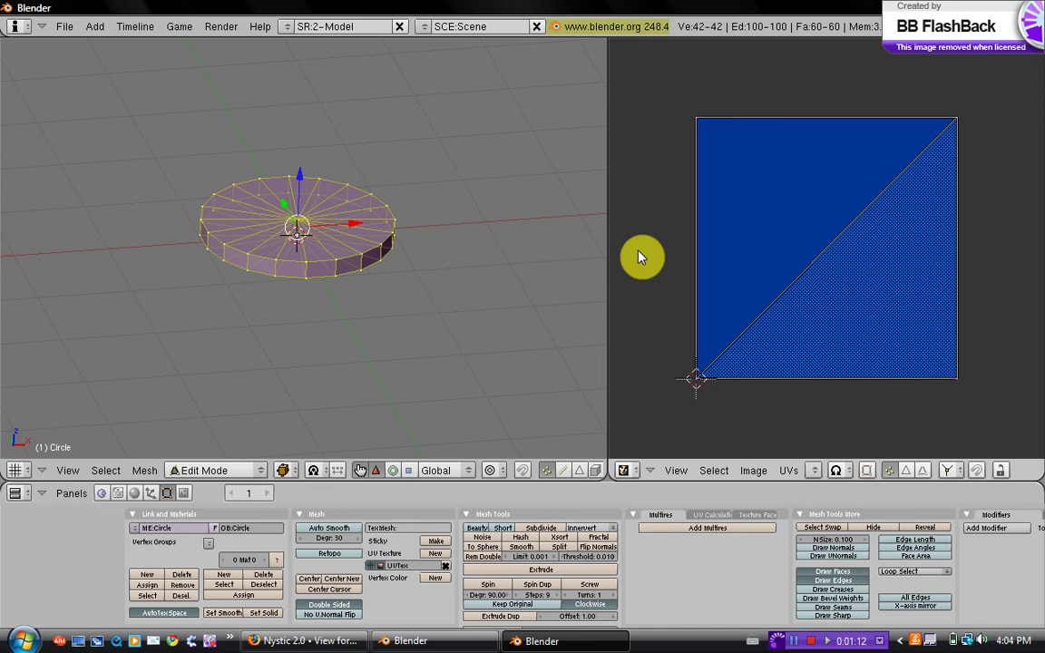
Step: Open coin22.jpg from the Desktop in the UV/Image Editor and check the picture without the UV overlay
click(756, 470)
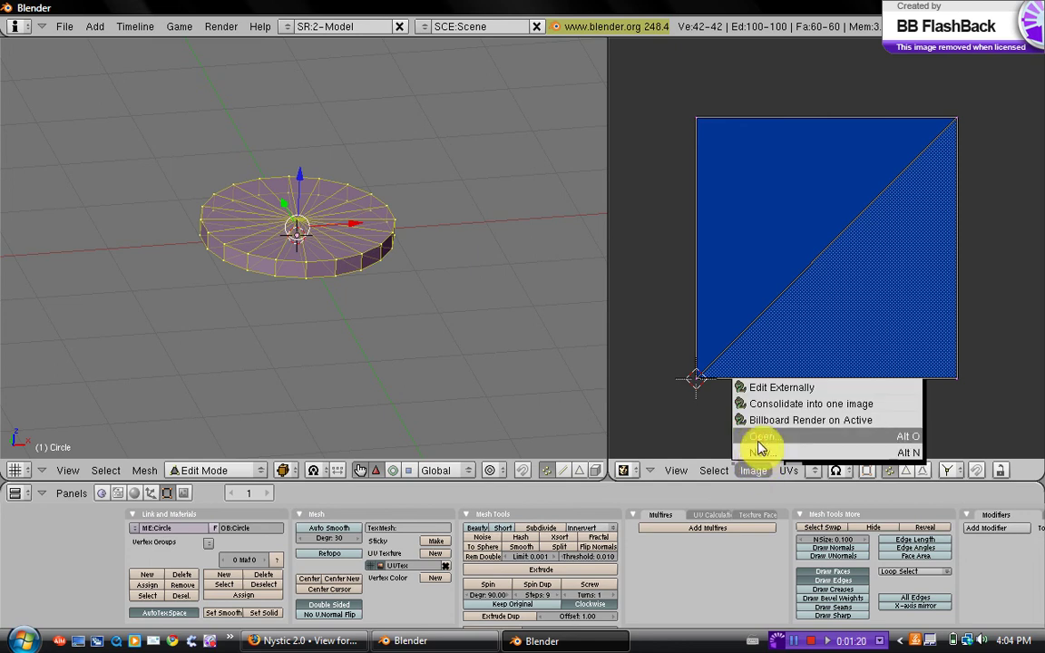
click(757, 442)
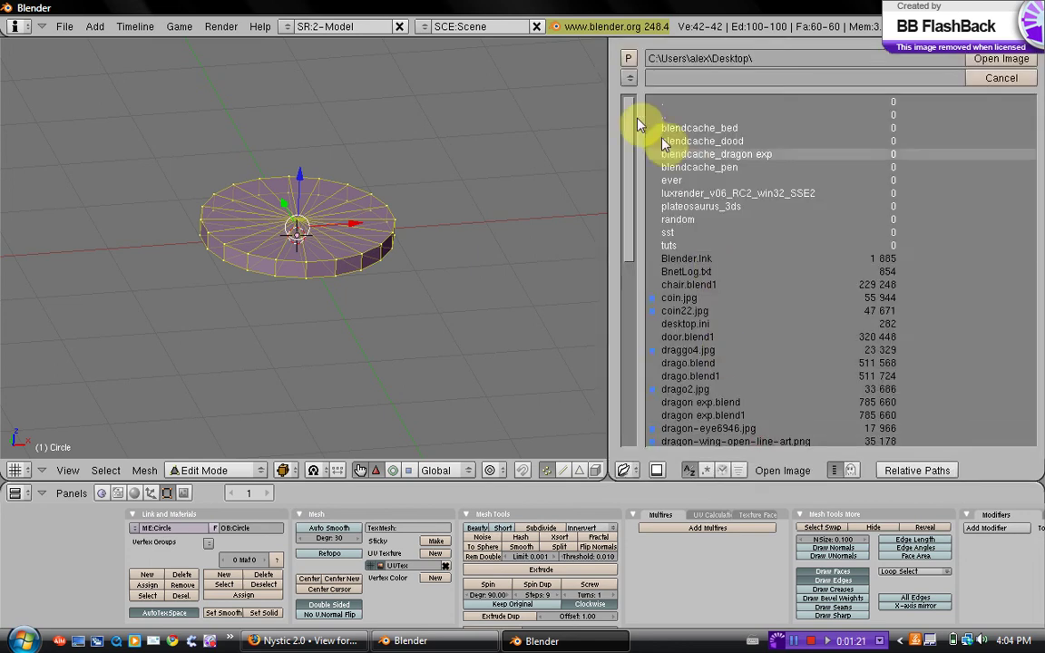
click(712, 314)
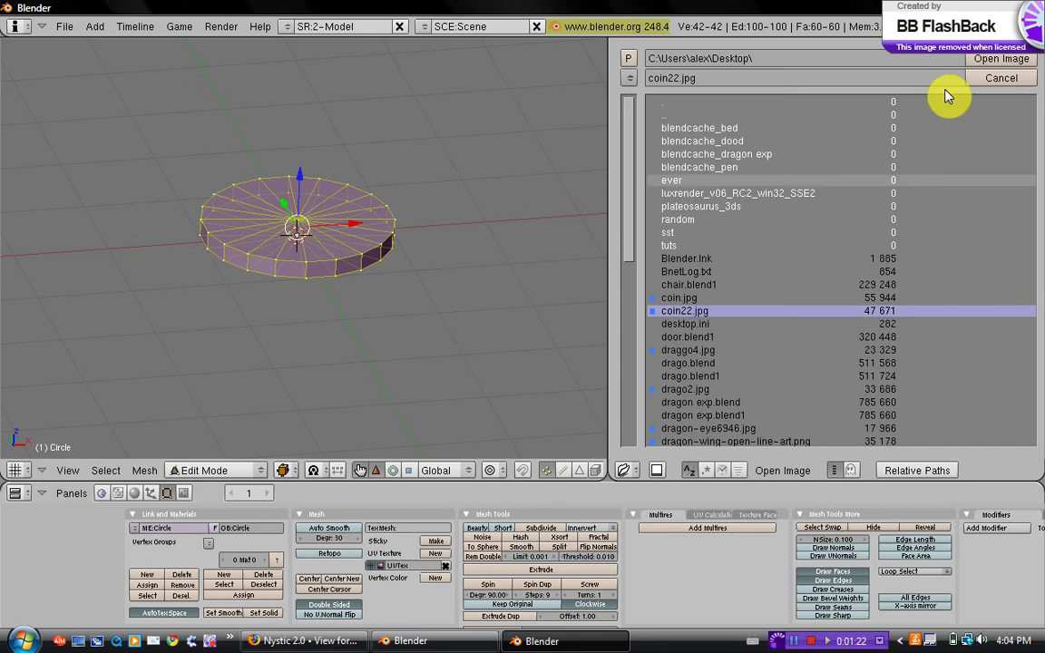
click(981, 60)
scroll(953, 109, down, 4)
scroll(916, 158, up, 1)
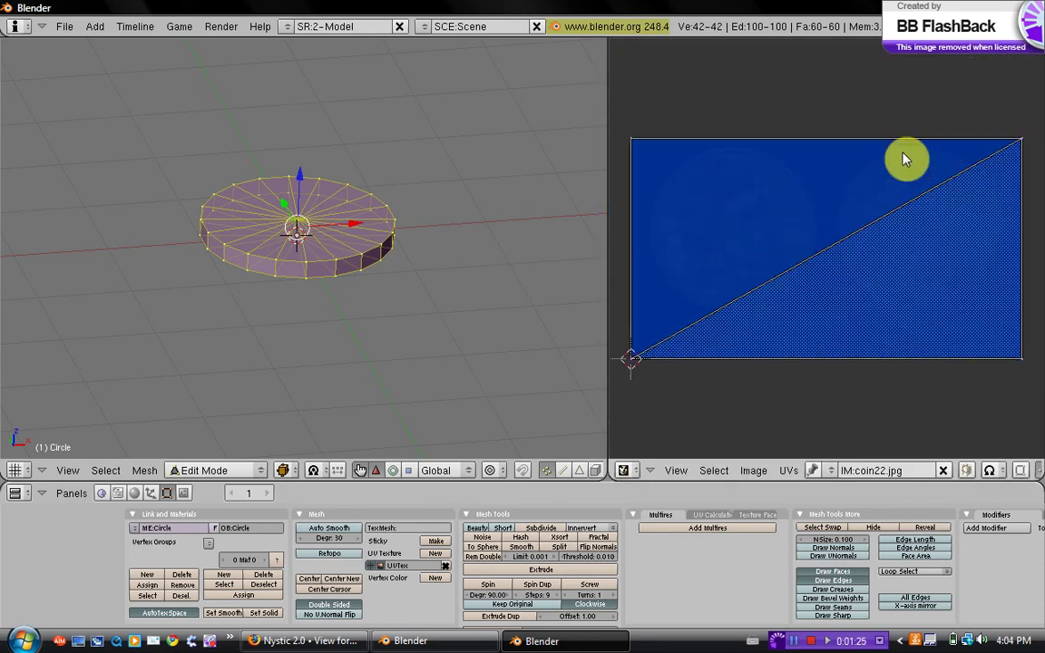
key(Tab)
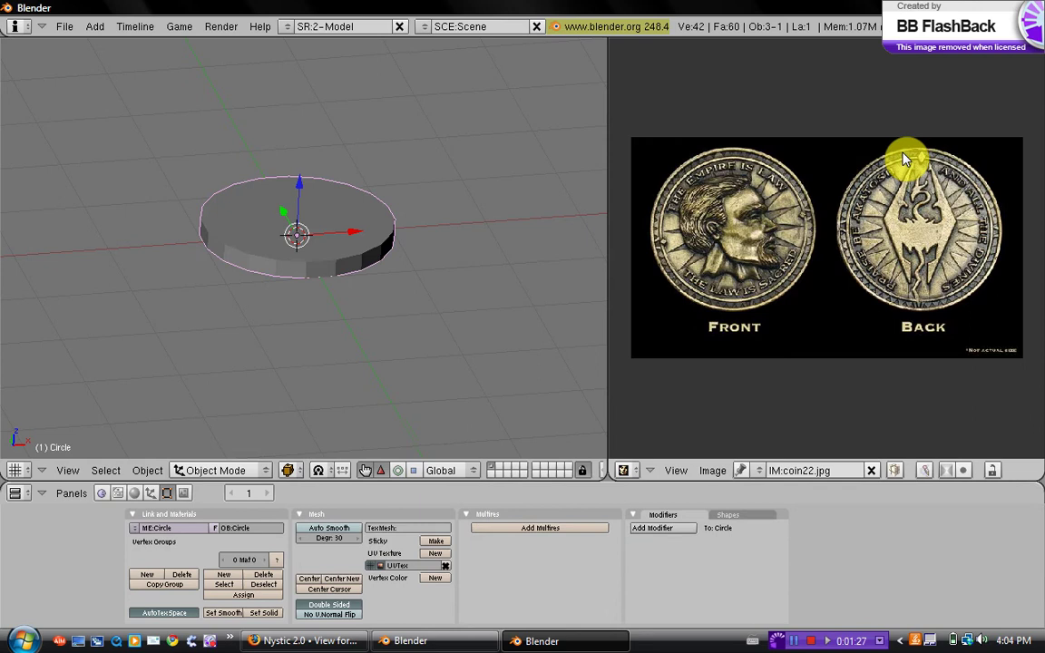
key(Tab)
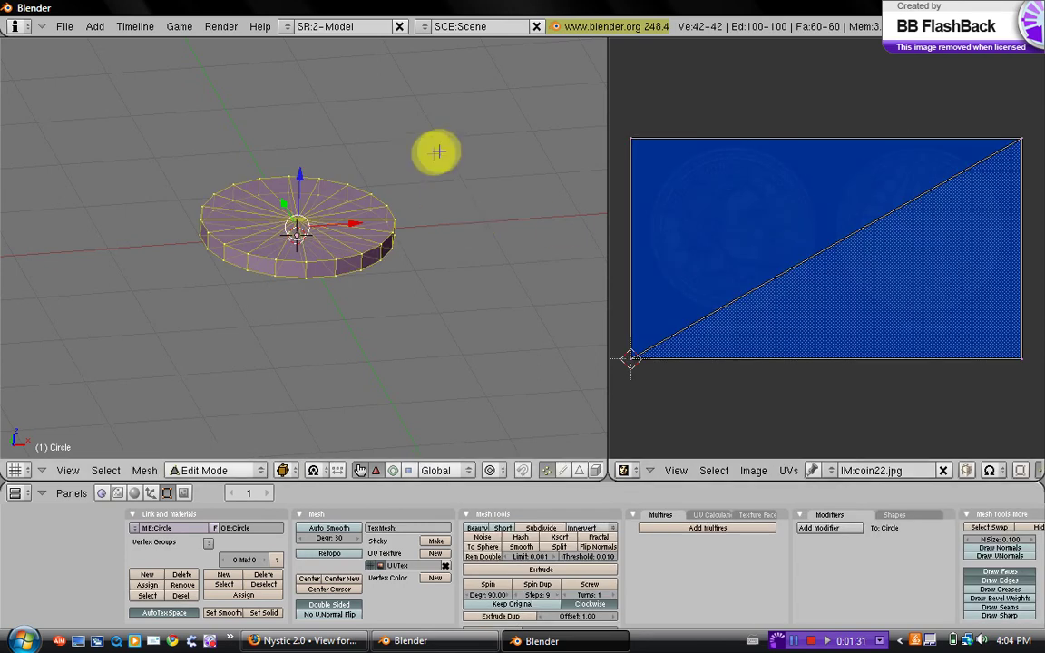
Step: Select only the vertices of the disc's upper circular face from a side view and unwrap that face
middle_drag(401, 167, 340, 270)
scroll(363, 234, up, 2)
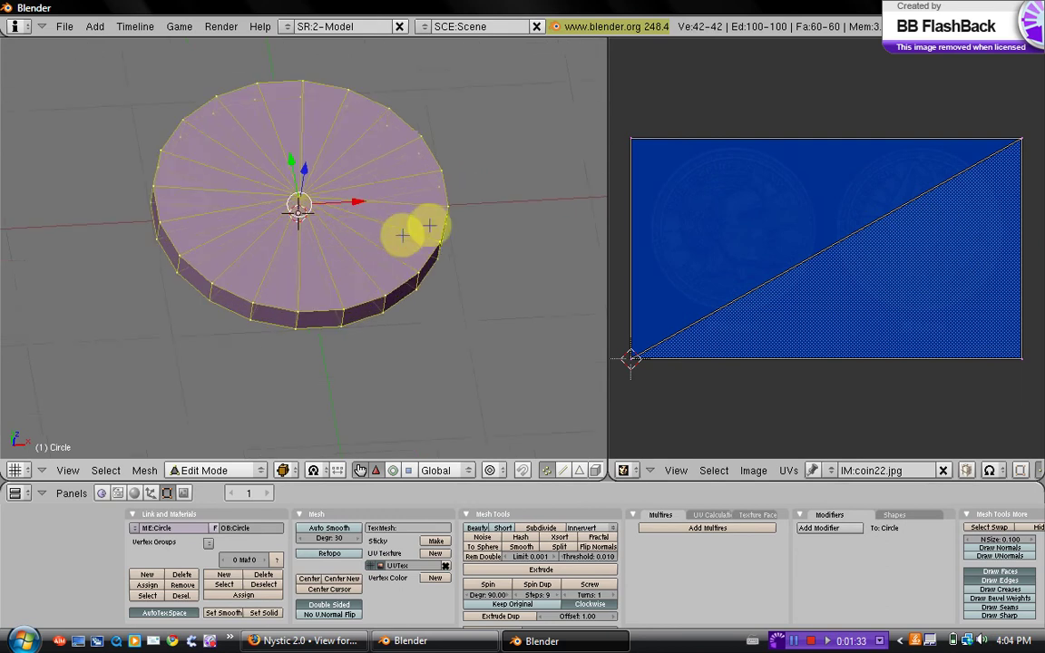
scroll(319, 272, up, 1)
middle_drag(322, 234, 359, 172)
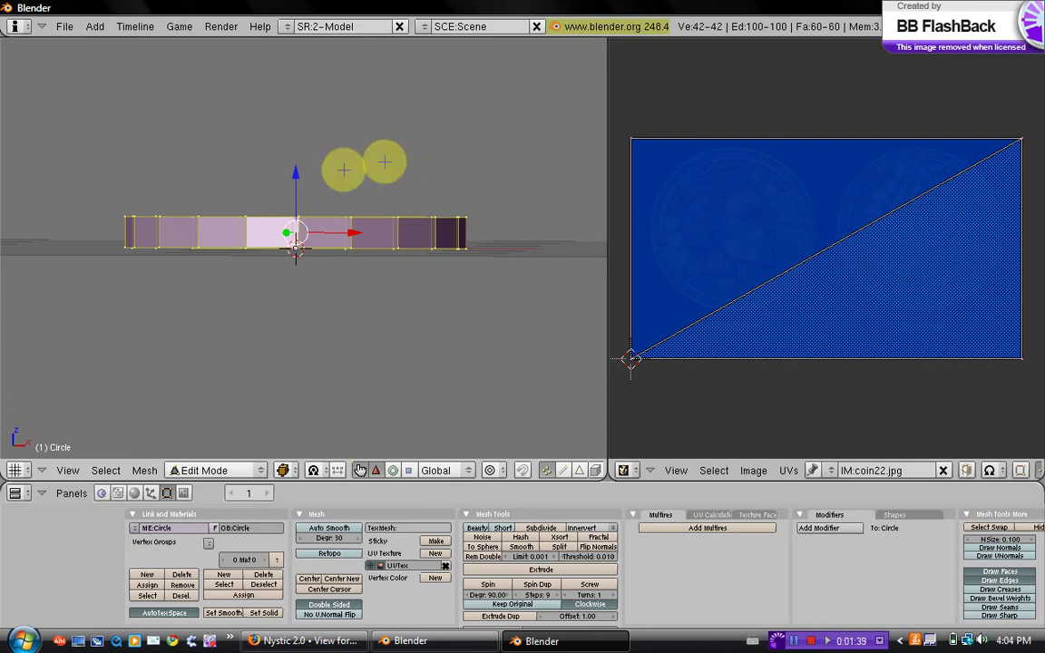
key(Tab)
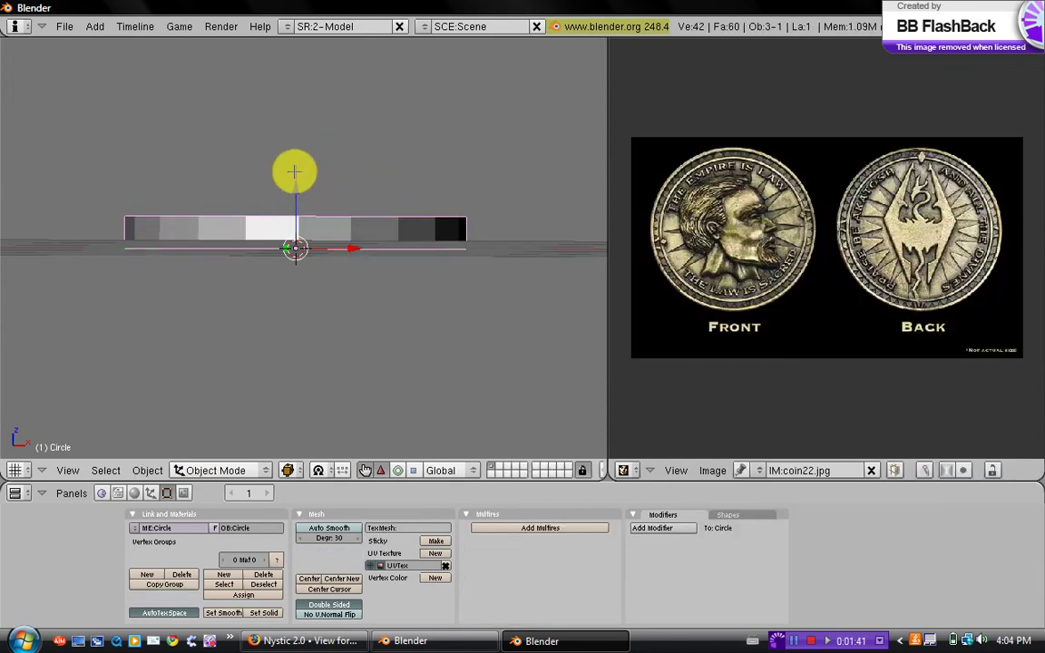
key(Tab)
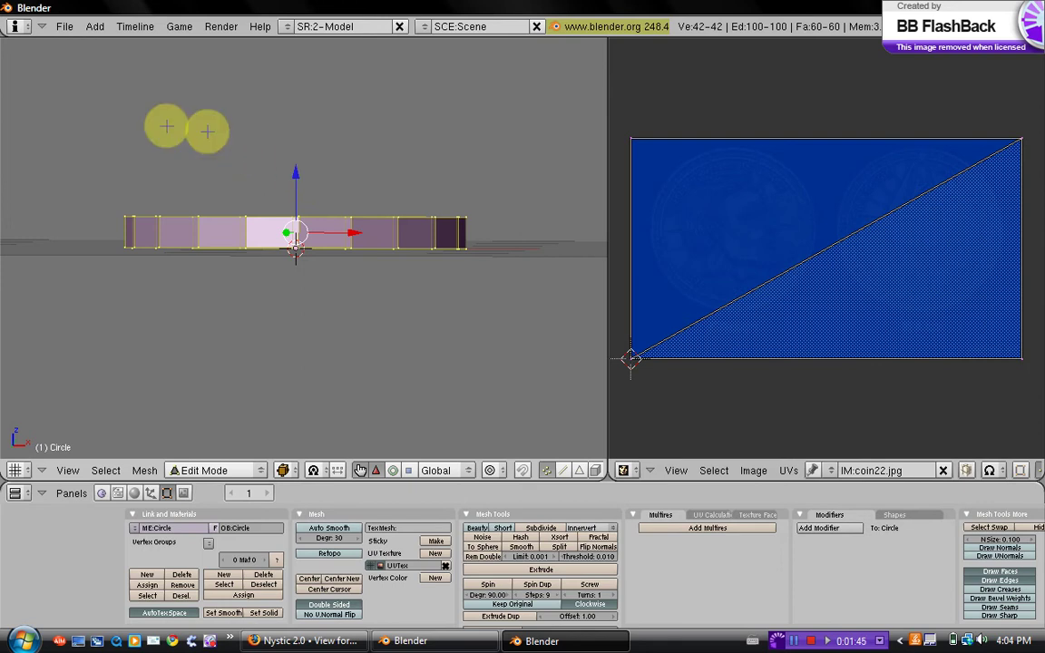
key(a)
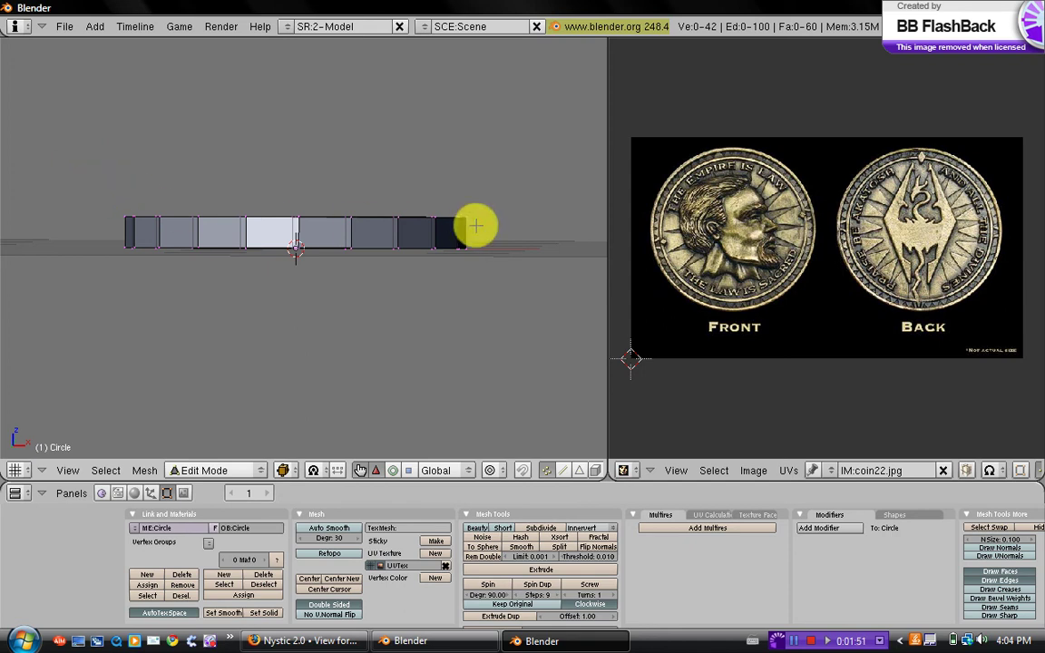
drag(476, 226, 476, 226)
middle_drag(368, 204, 340, 271)
key(u)
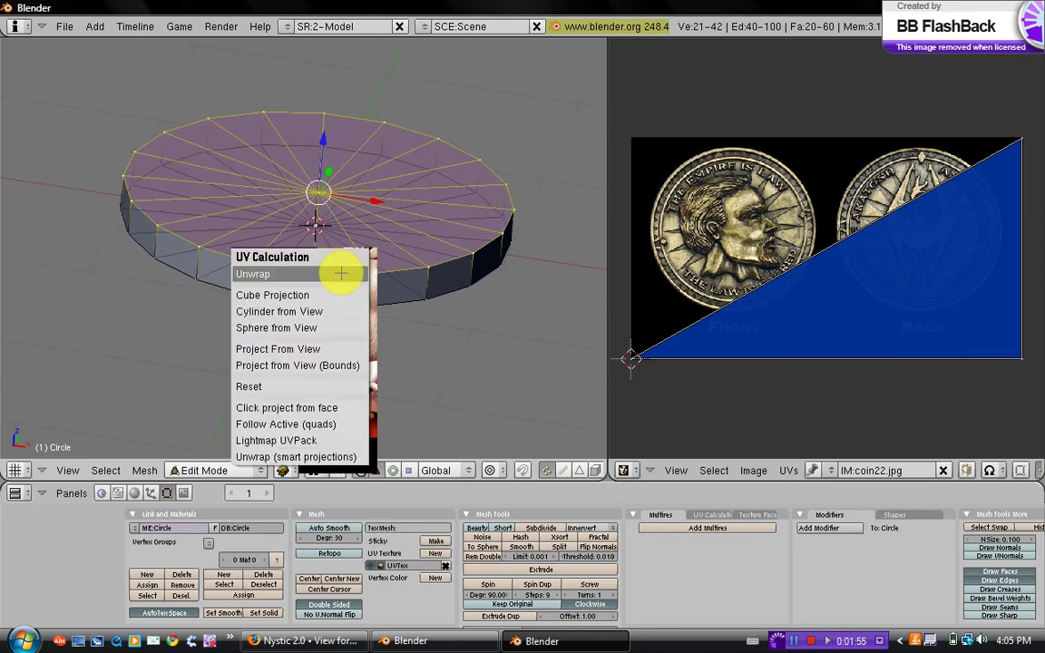
click(341, 273)
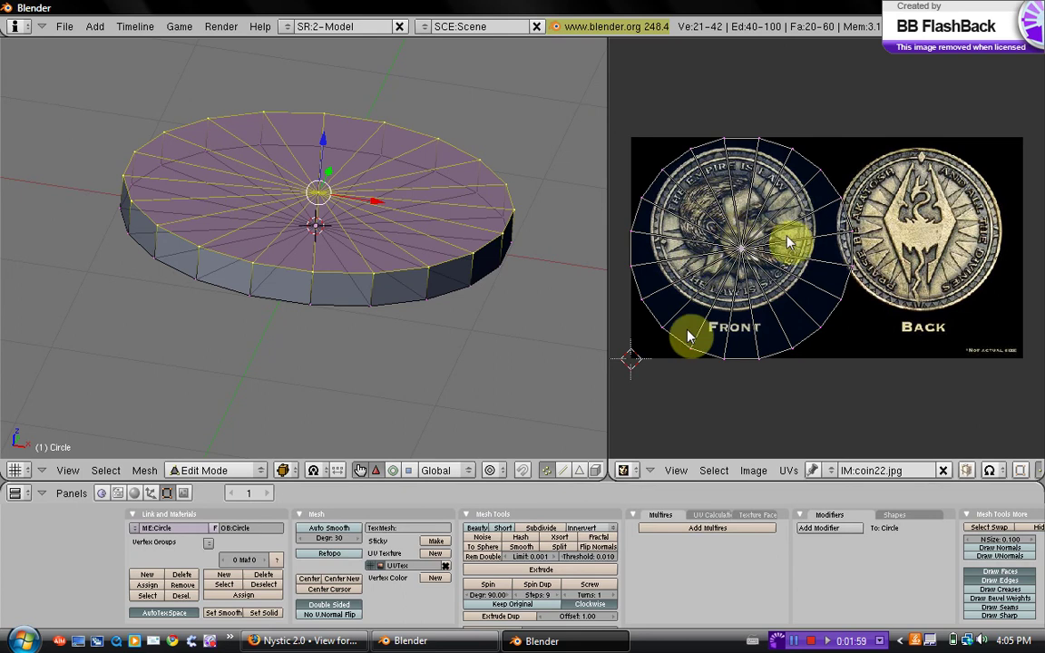
Step: Scale down the upper face's whole UV island and move it over the front coin in the image
key(a)
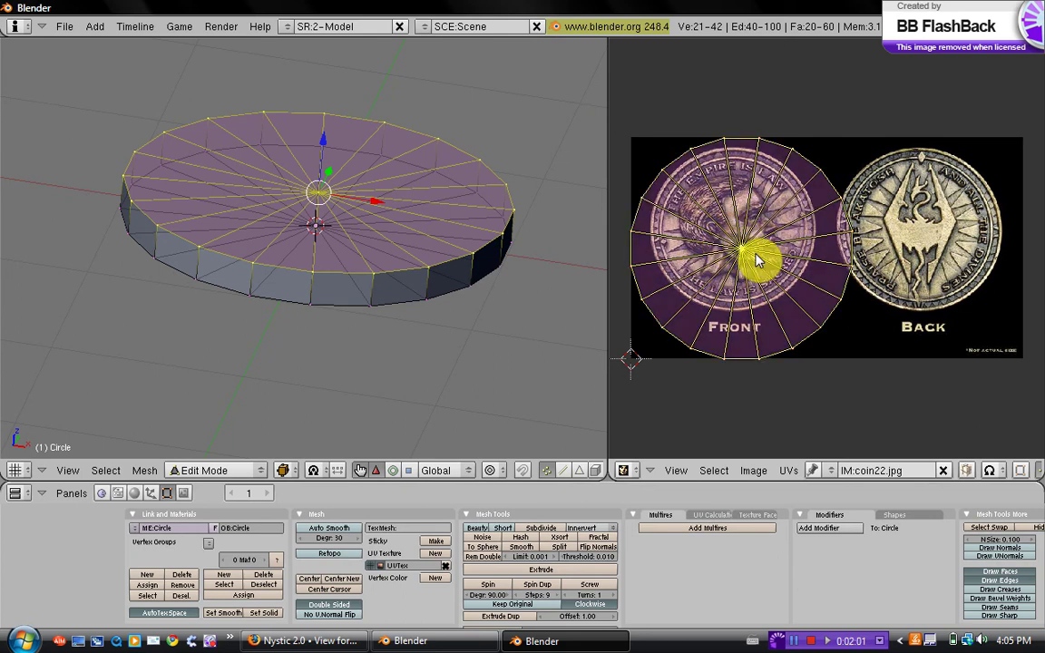
key(s)
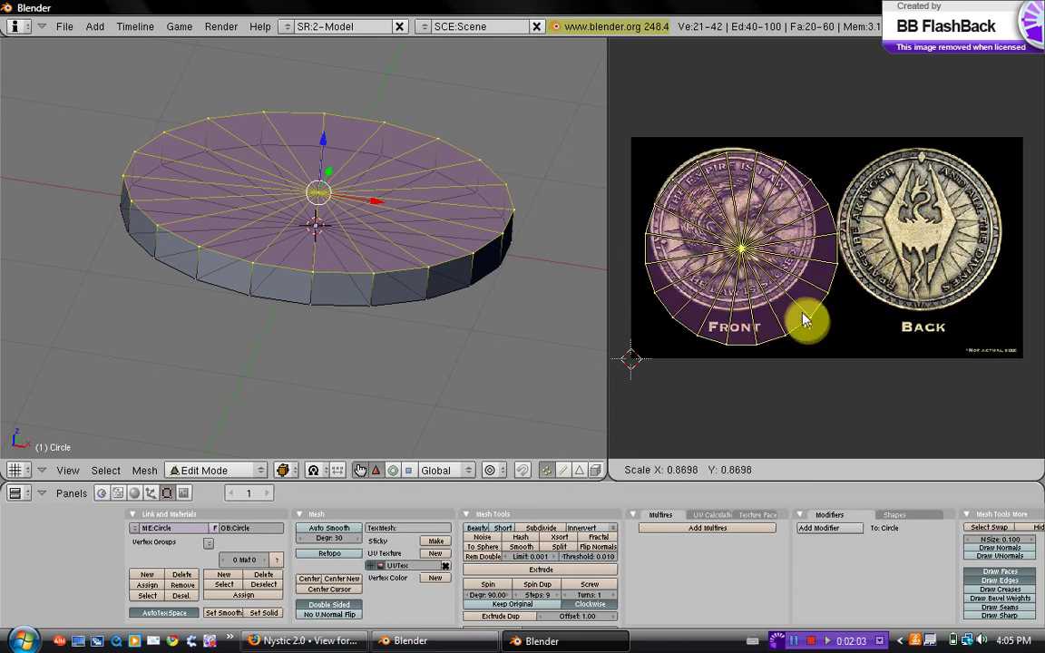
click(802, 316)
key(g)
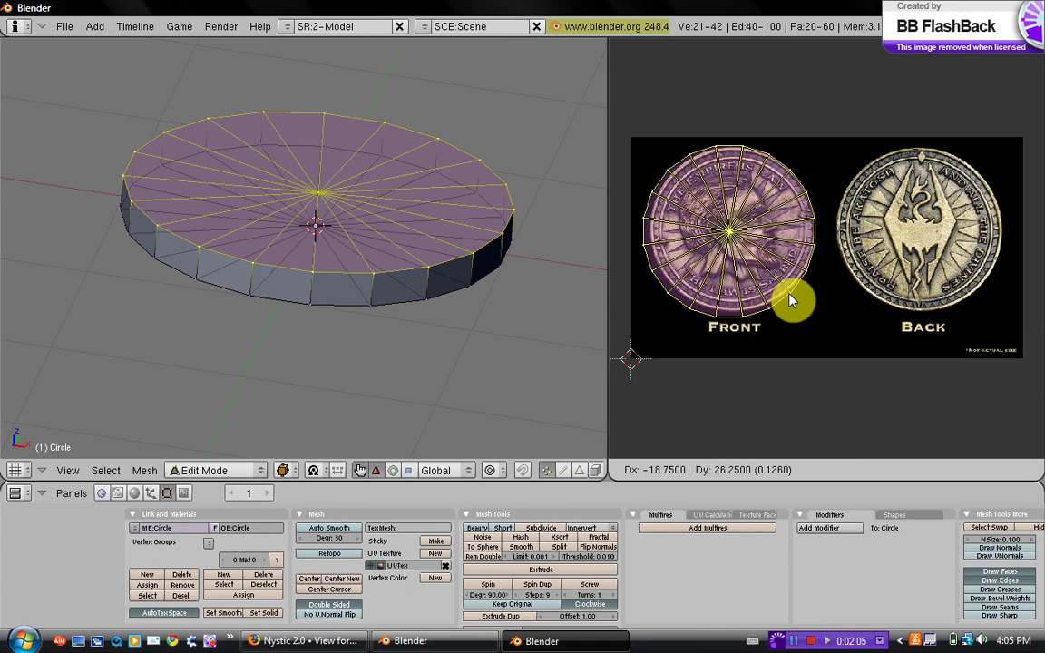
click(791, 303)
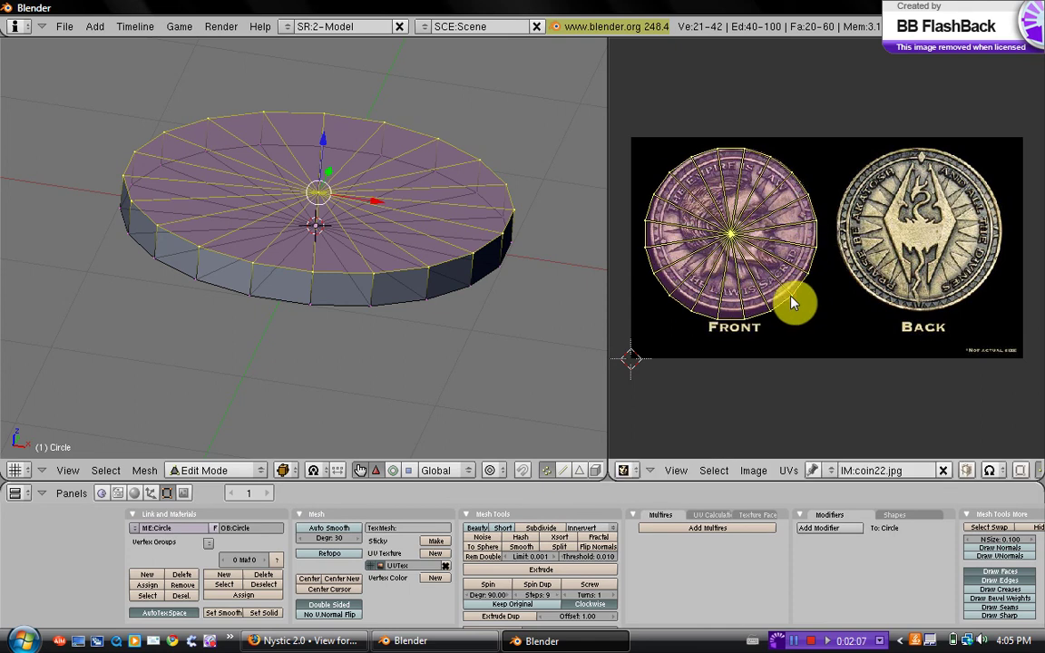
Step: Fine-tune the size and position of the upper face's UV island so its outline follows the front coin's rim
key(s)
click(789, 291)
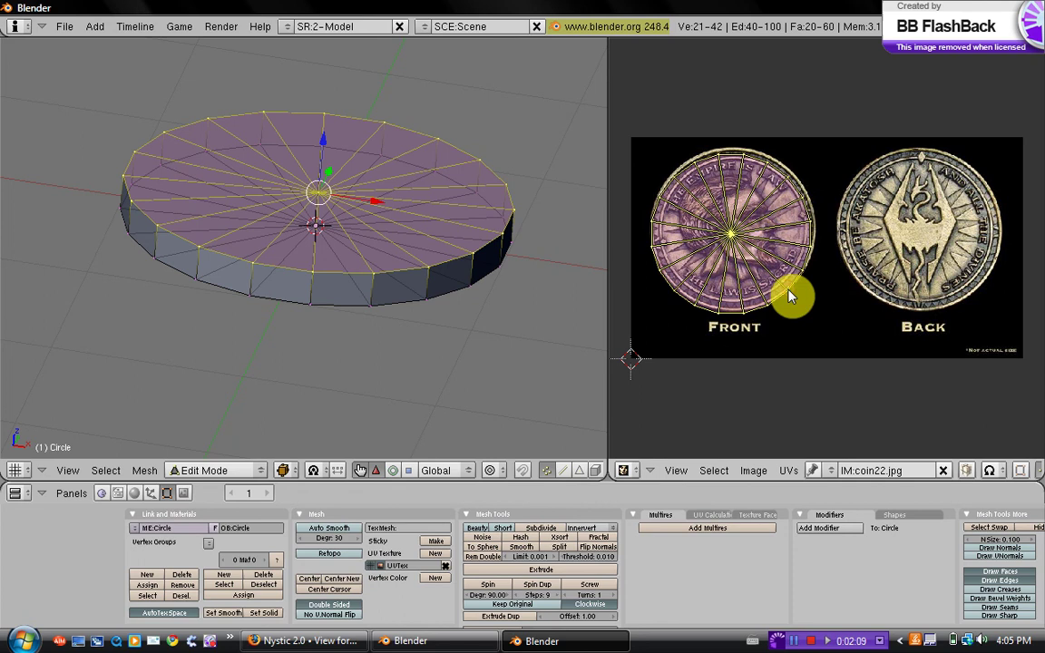
key(g)
click(790, 282)
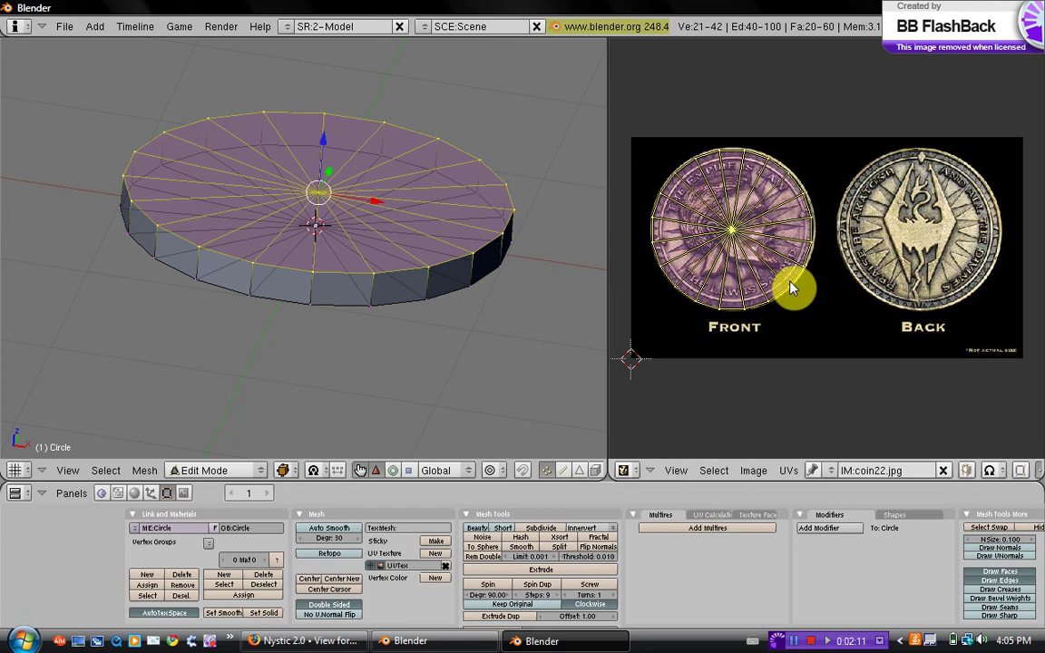
key(g)
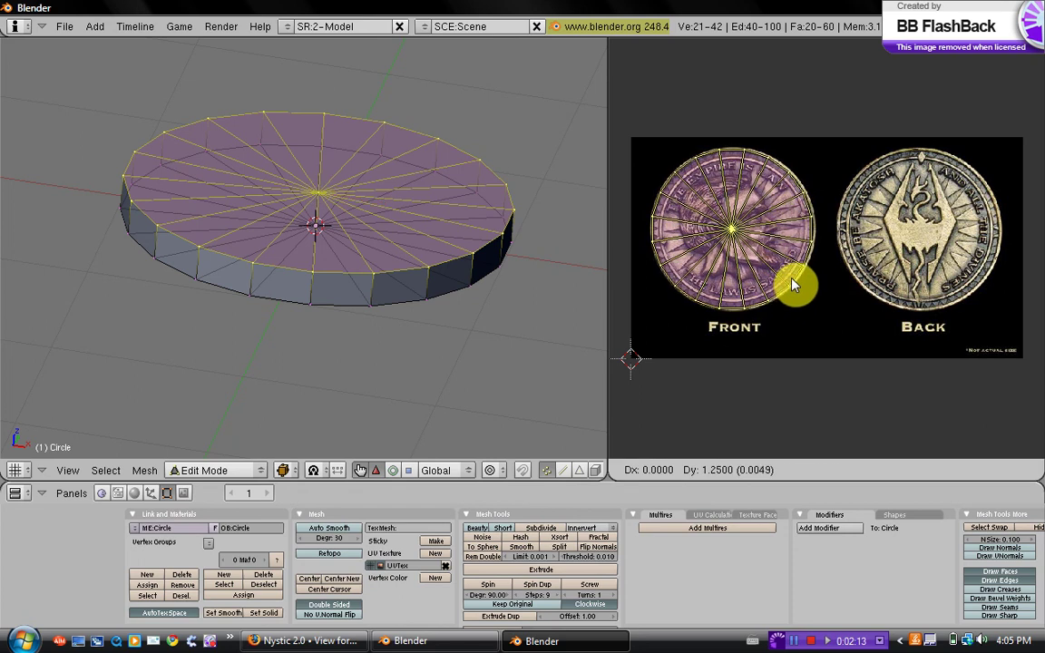
click(794, 287)
key(s)
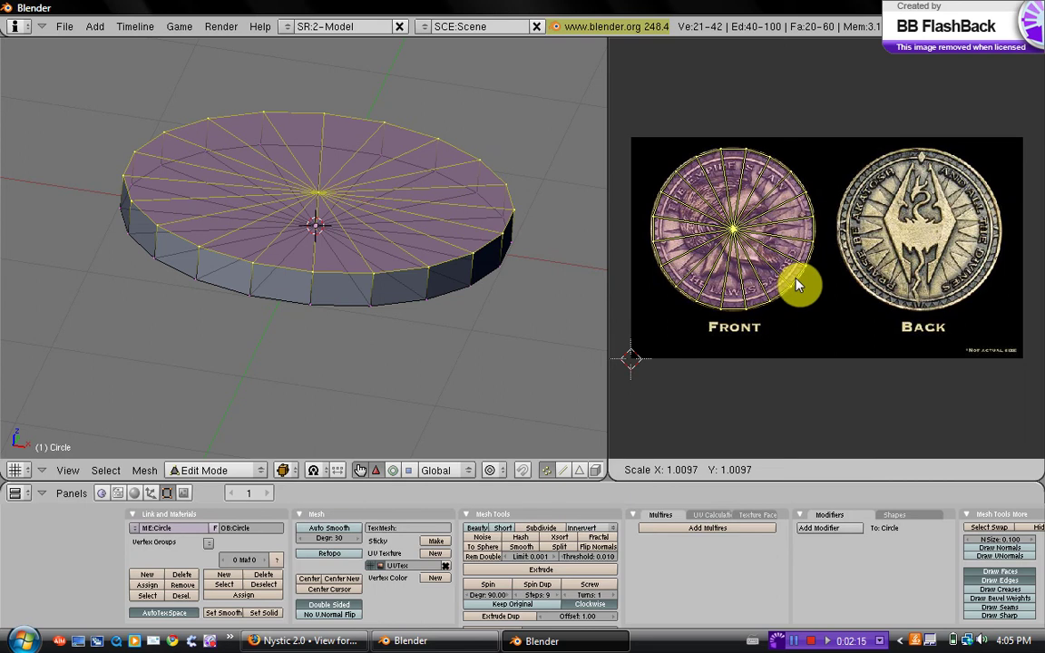
click(798, 285)
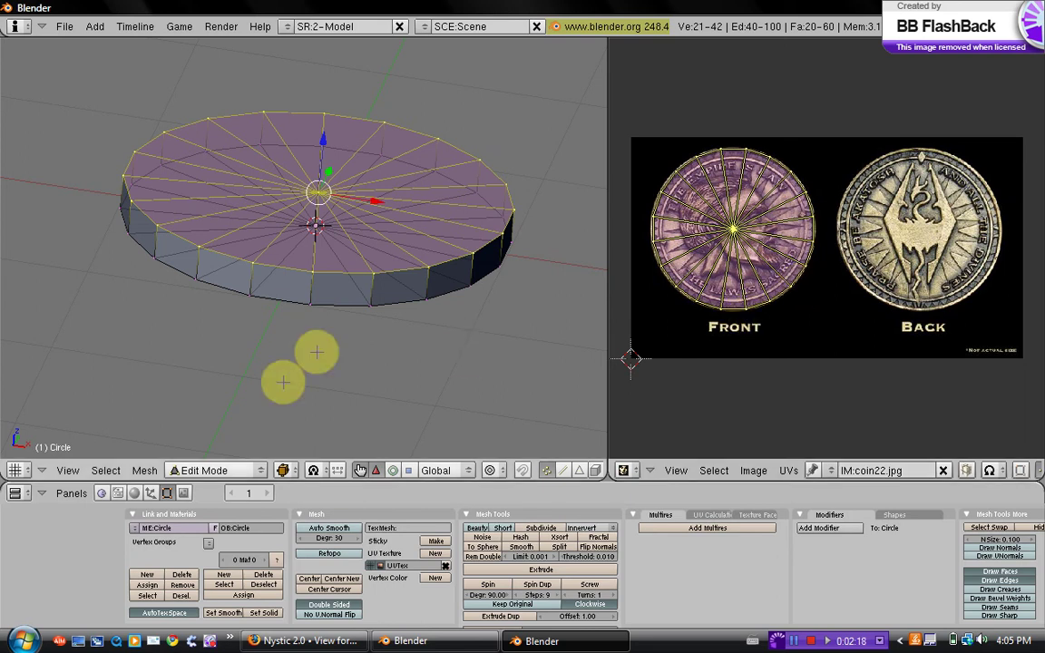
Step: Set the model view's draw type to Textured and check the front image on the disc's upper face
click(282, 470)
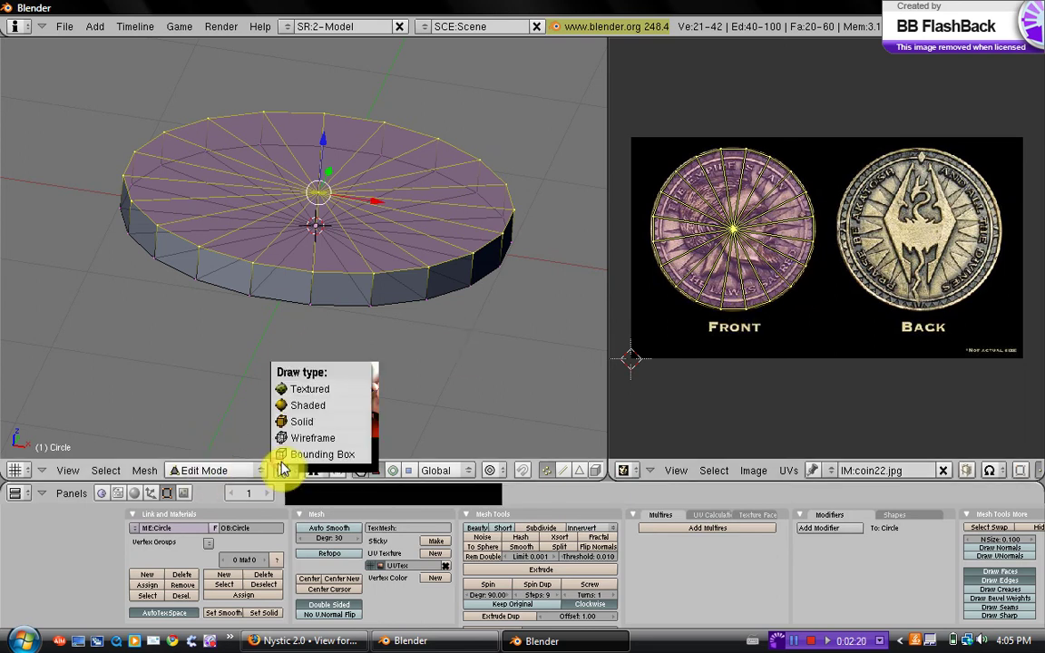
click(293, 388)
middle_drag(297, 306, 410, 255)
scroll(408, 253, up, 2)
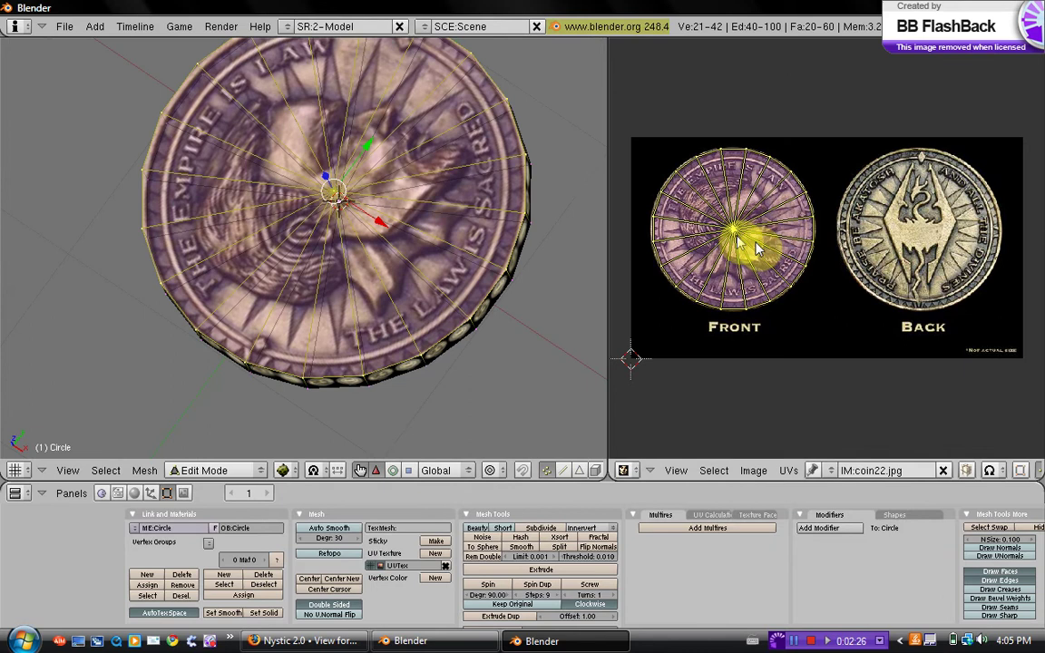
scroll(760, 248, up, 3)
scroll(760, 245, down, 3)
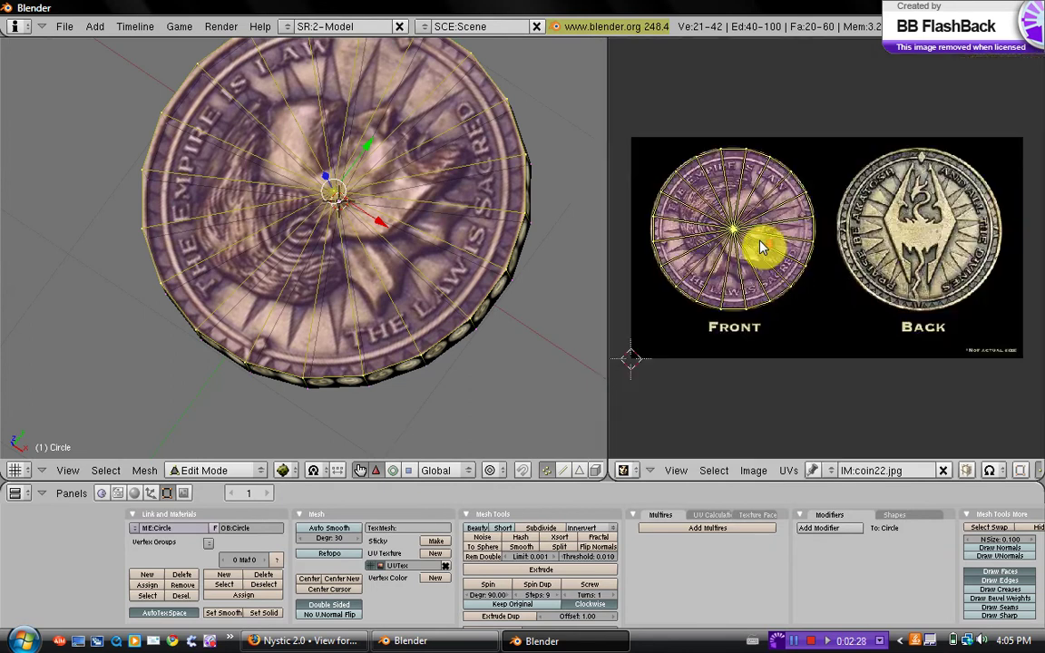
scroll(442, 242, down, 3)
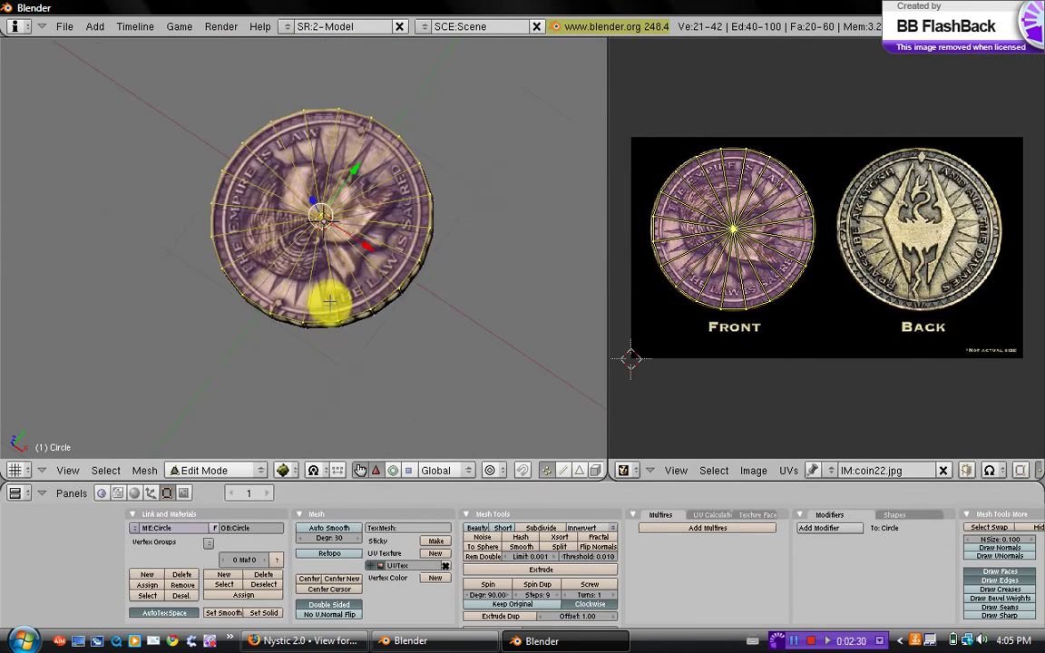
scroll(332, 265, up, 1)
Step: Select only the vertices of the disc's lower circular face from a side view and unwrap that face
middle_drag(342, 229, 312, 171)
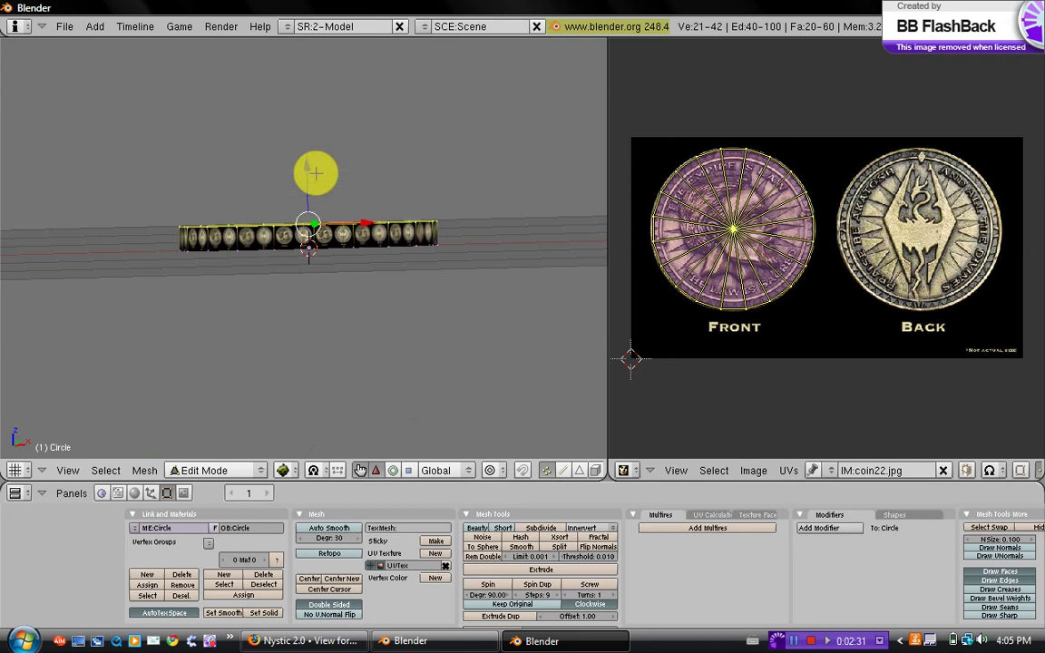
key(Tab)
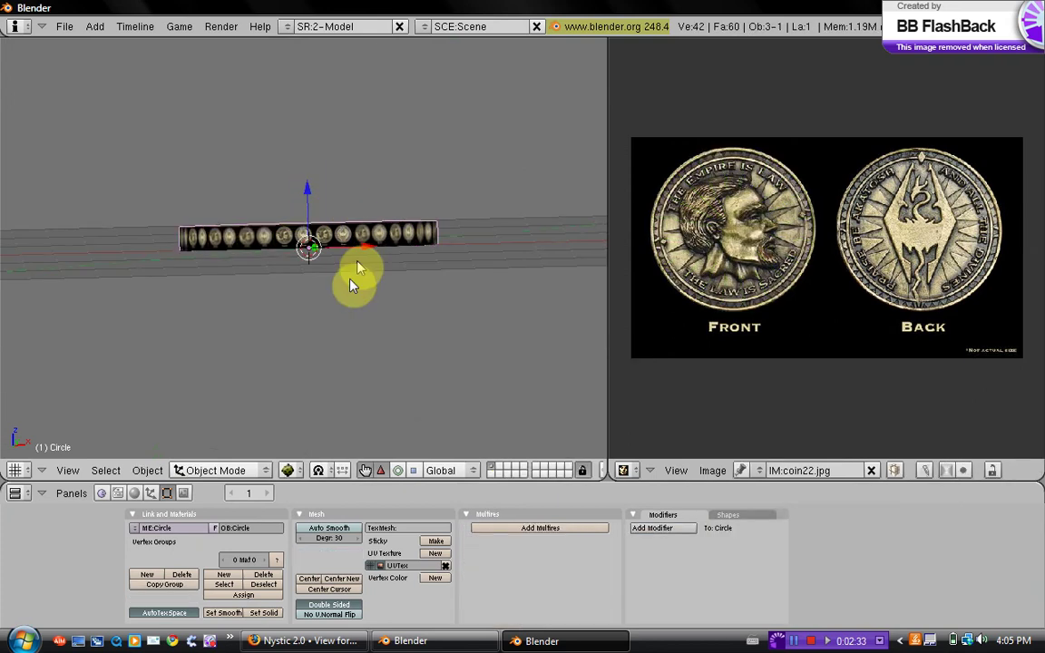
middle_drag(356, 280, 355, 229)
key(Tab)
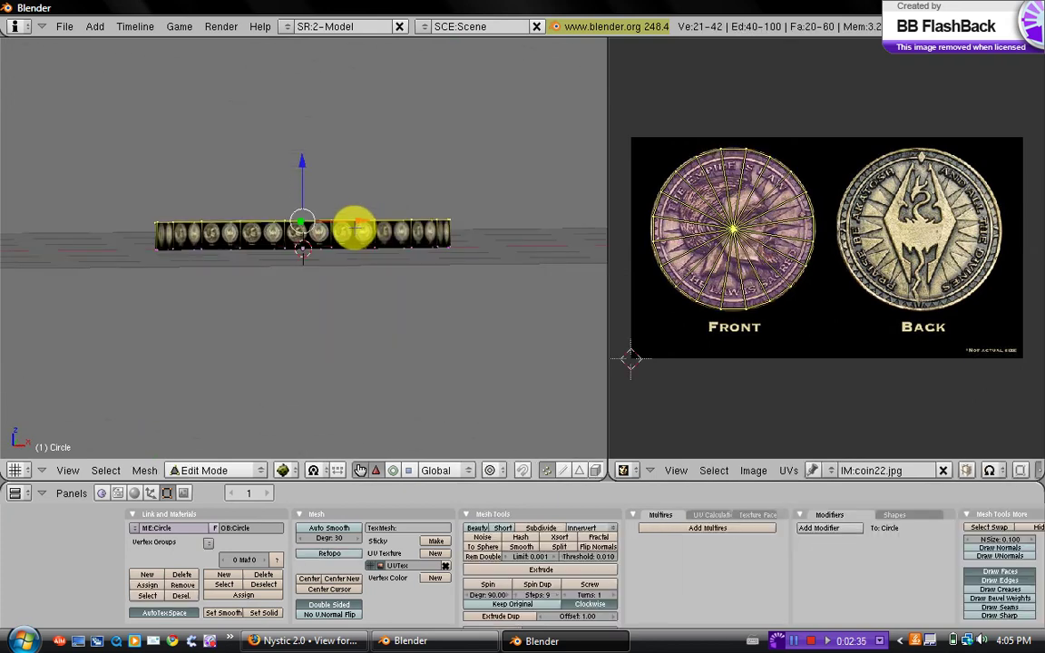
key(a)
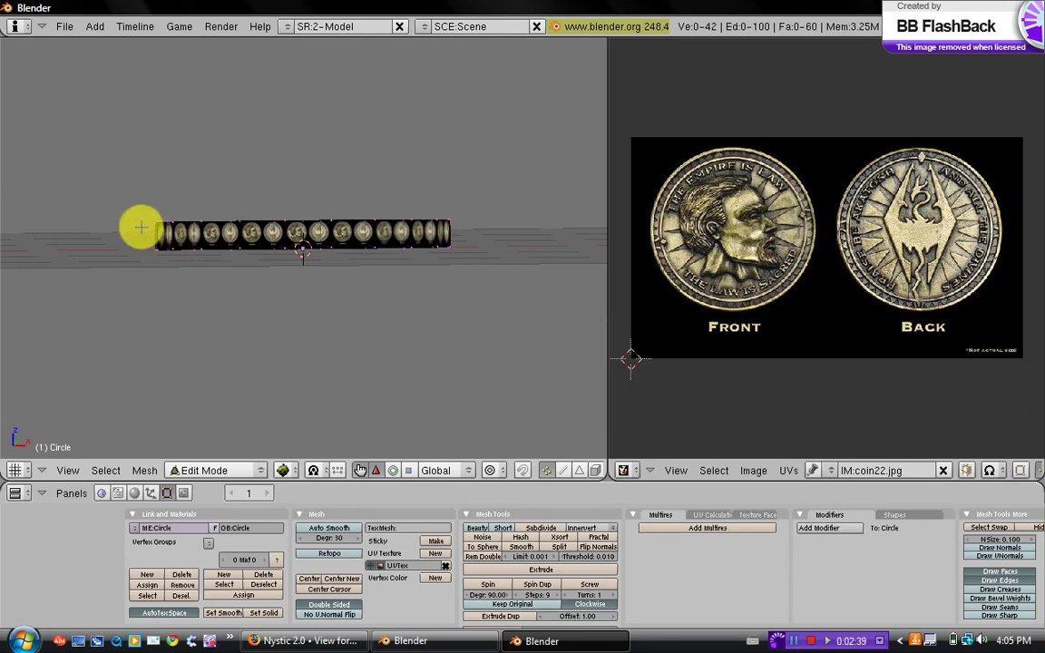
key(a)
middle_drag(539, 286, 415, 236)
key(u)
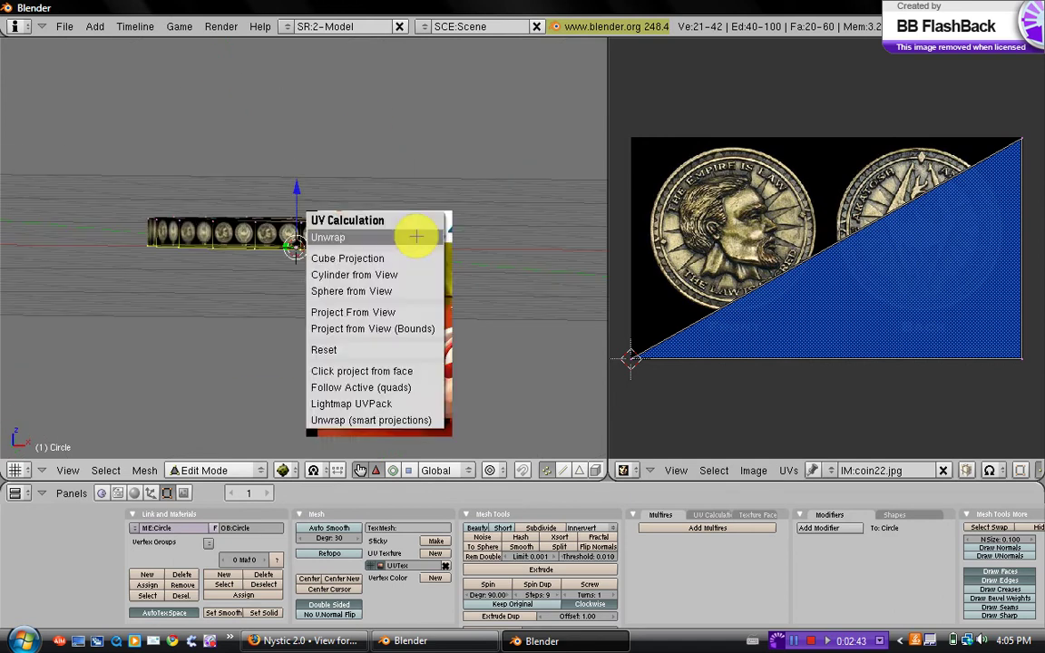
click(415, 237)
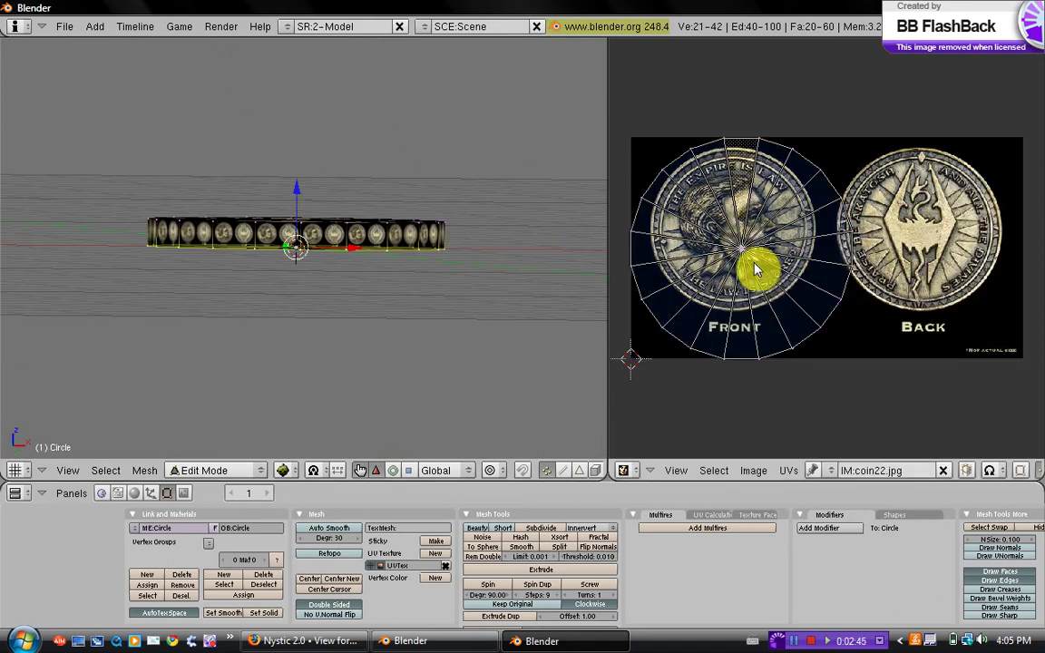
Step: Move and scale the lower face's whole UV island so its outline fits the back coin in the image
key(a)
key(g)
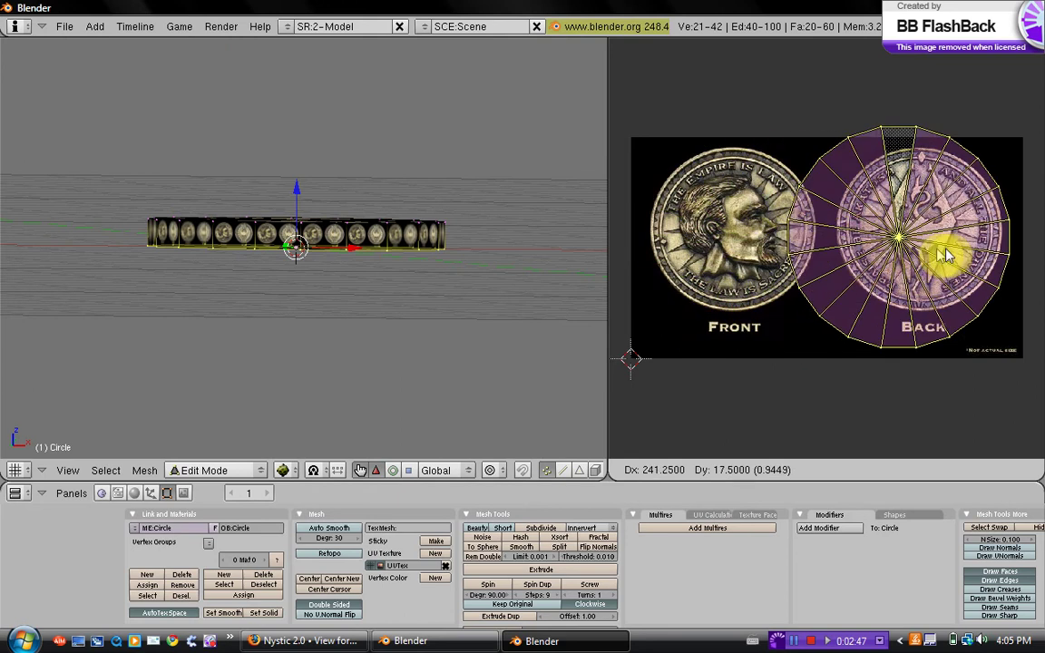
click(933, 252)
key(s)
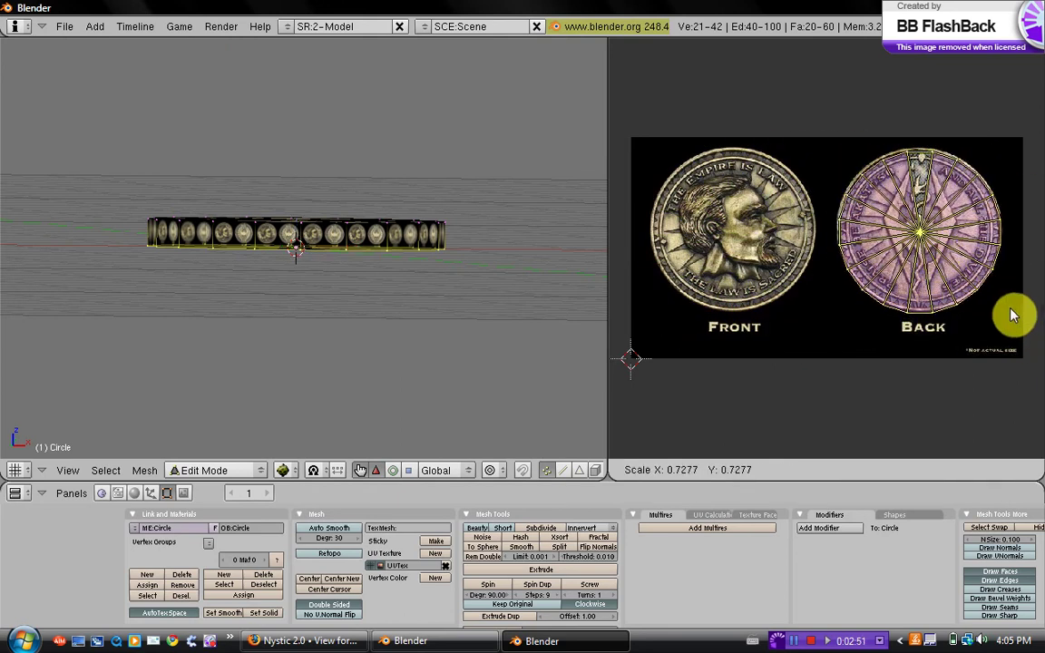
click(1013, 314)
key(g)
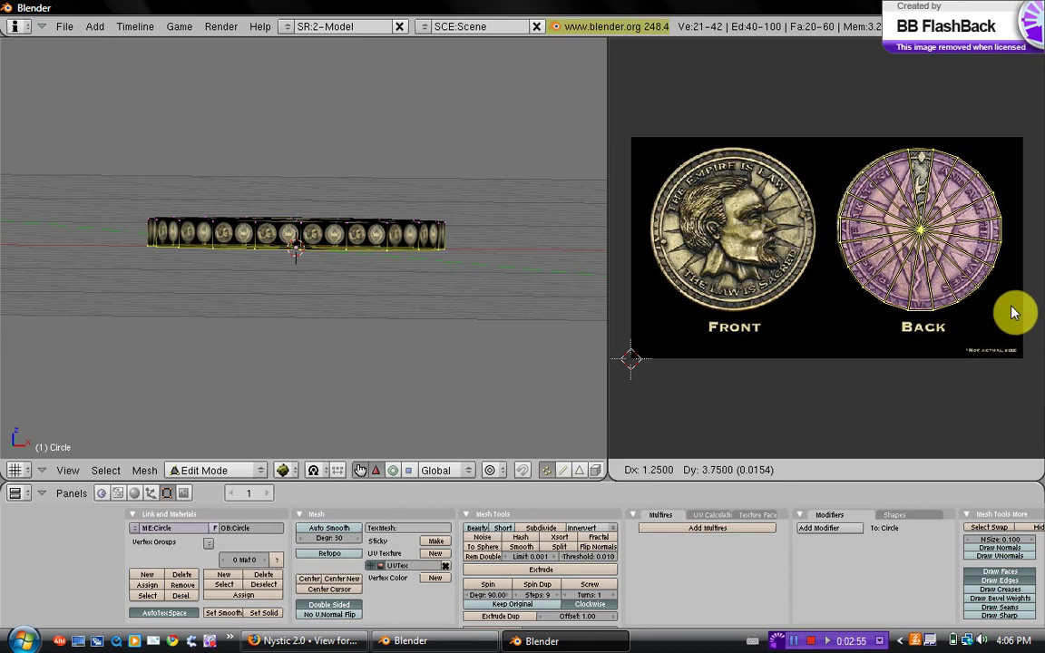
click(1008, 312)
Step: Inspect the textured coin's two faces and its rim from several angles in Object Mode
scroll(213, 210, down, 2)
middle_drag(304, 167, 339, 286)
key(Tab)
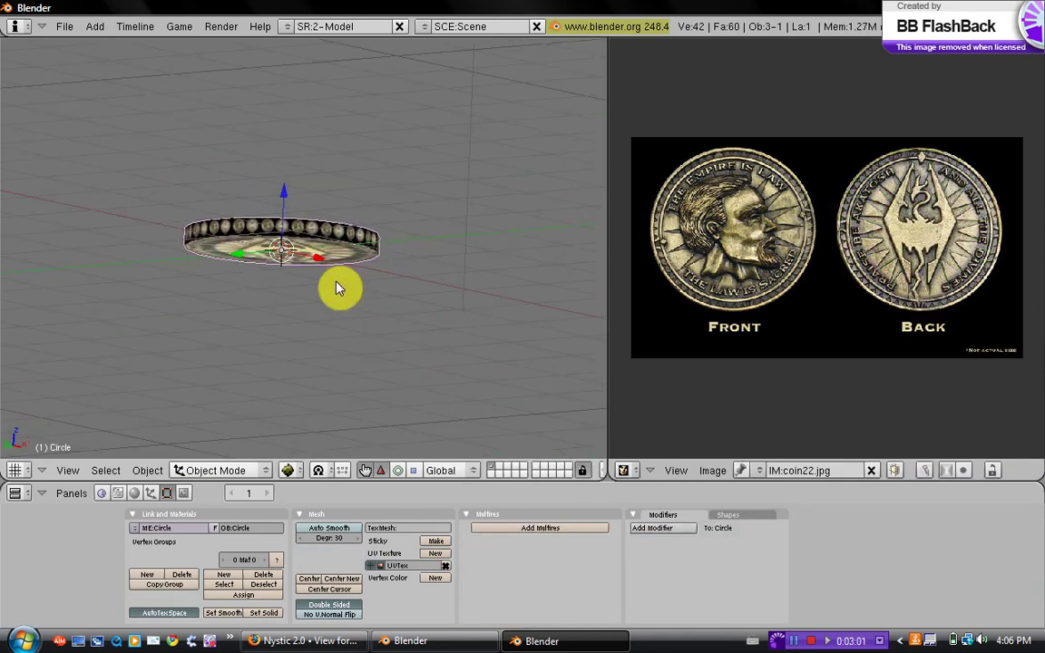
middle_drag(307, 210, 409, 229)
scroll(306, 240, up, 10)
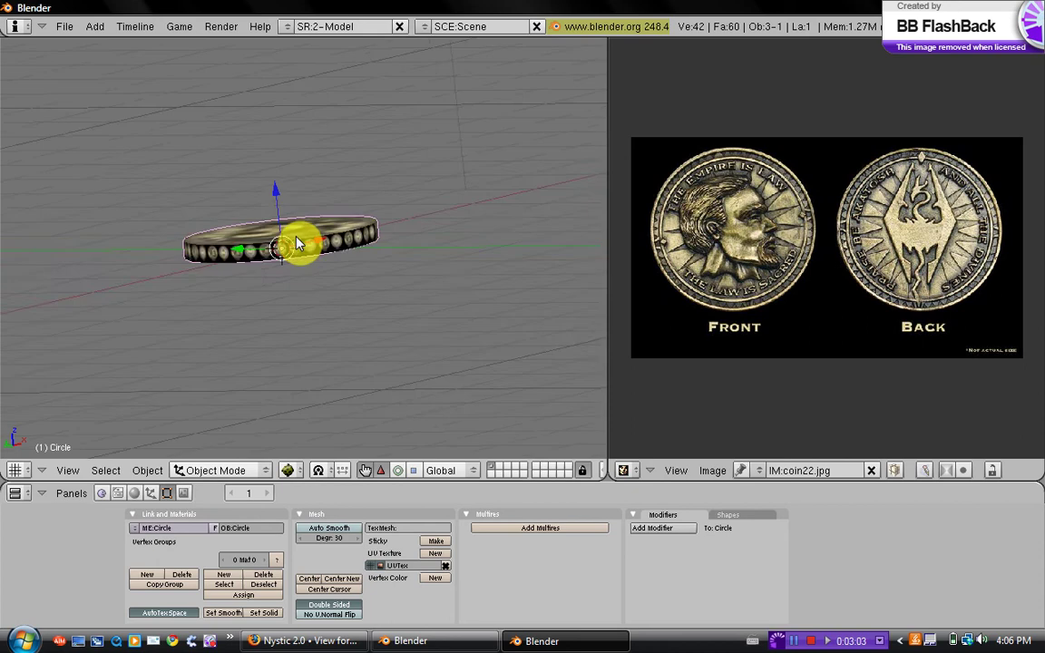
scroll(310, 241, down, 5)
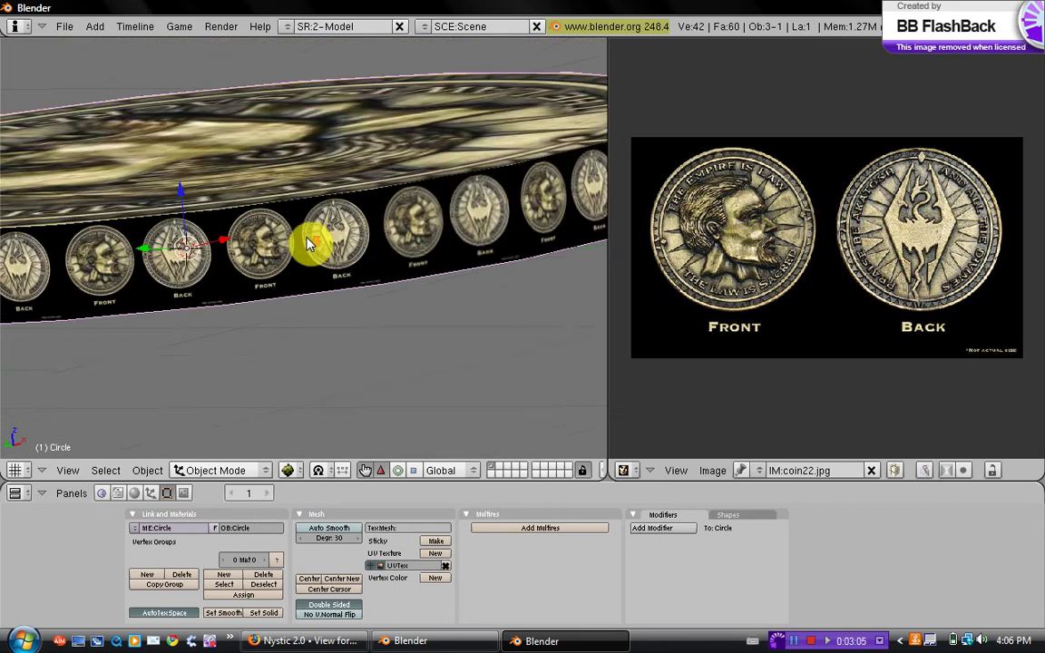
middle_drag(454, 252, 343, 187)
scroll(319, 210, down, 7)
scroll(308, 245, up, 4)
scroll(277, 211, down, 4)
scroll(309, 227, up, 3)
Step: Clear the selection in Edit Mode and select only the loop of side faces around the coin's rim in face select mode
key(Tab)
scroll(345, 187, down, 3)
middle_drag(401, 207, 283, 254)
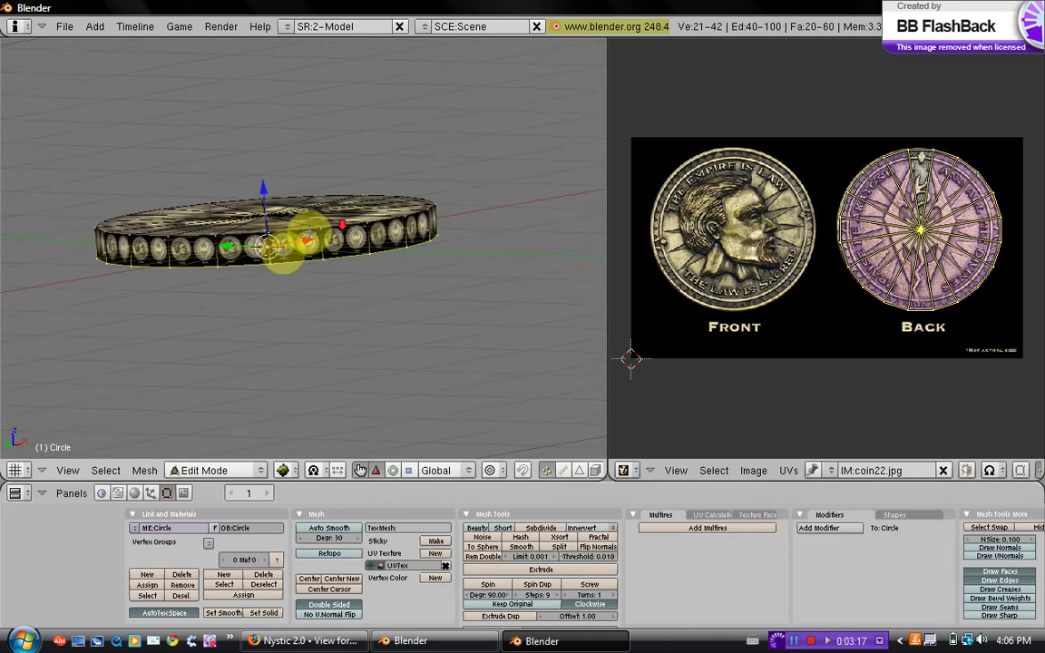
scroll(284, 250, down, 1)
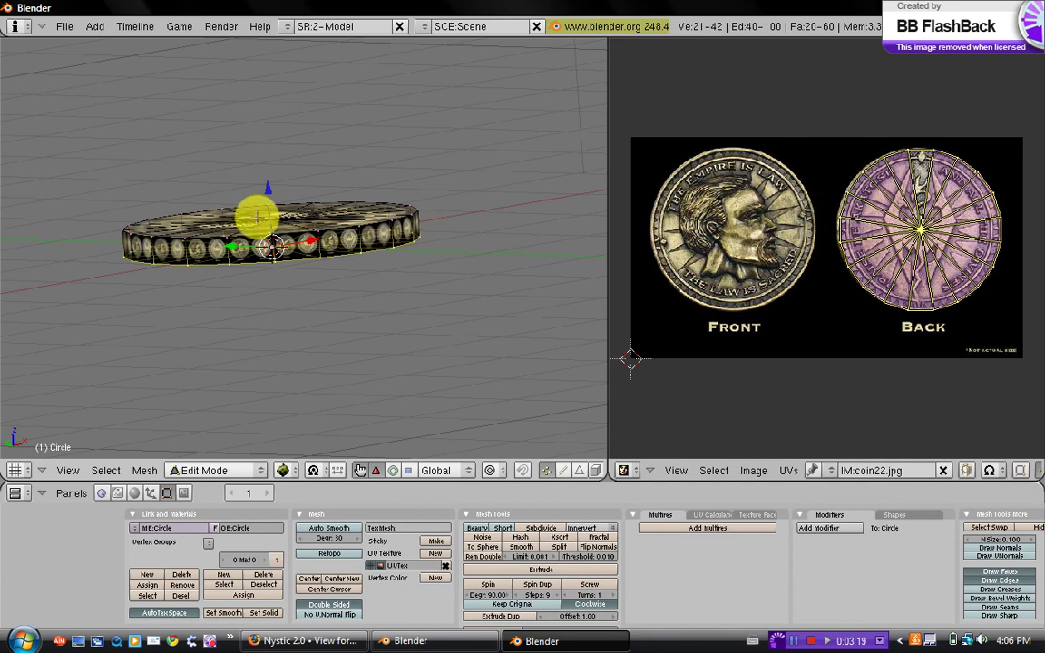
key(Tab)
middle_drag(258, 217, 229, 224)
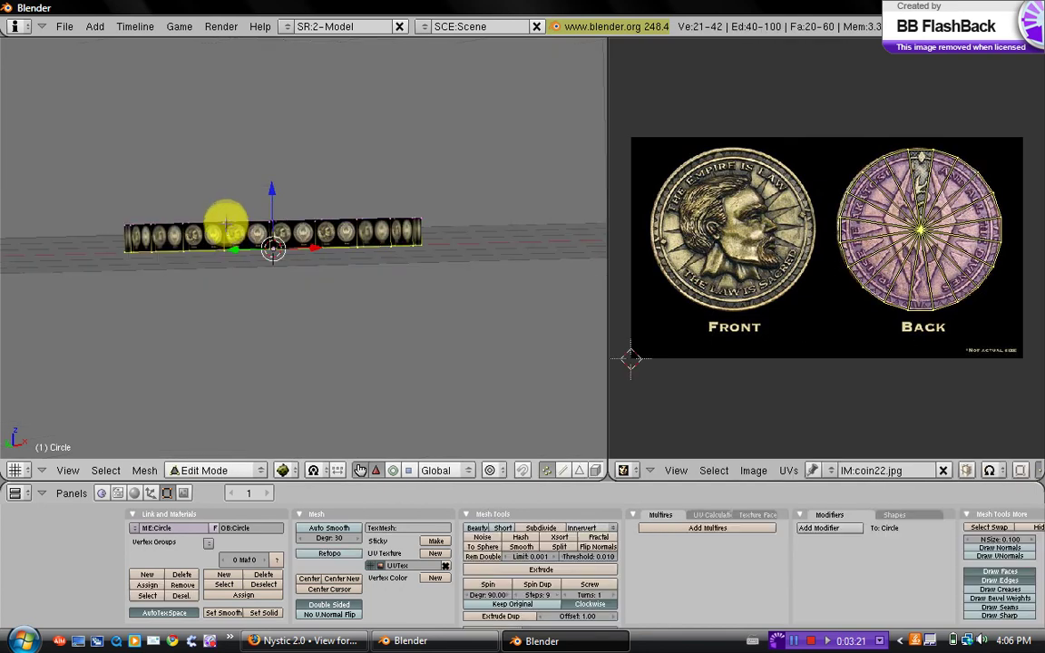
key(a)
middle_drag(224, 246, 319, 273)
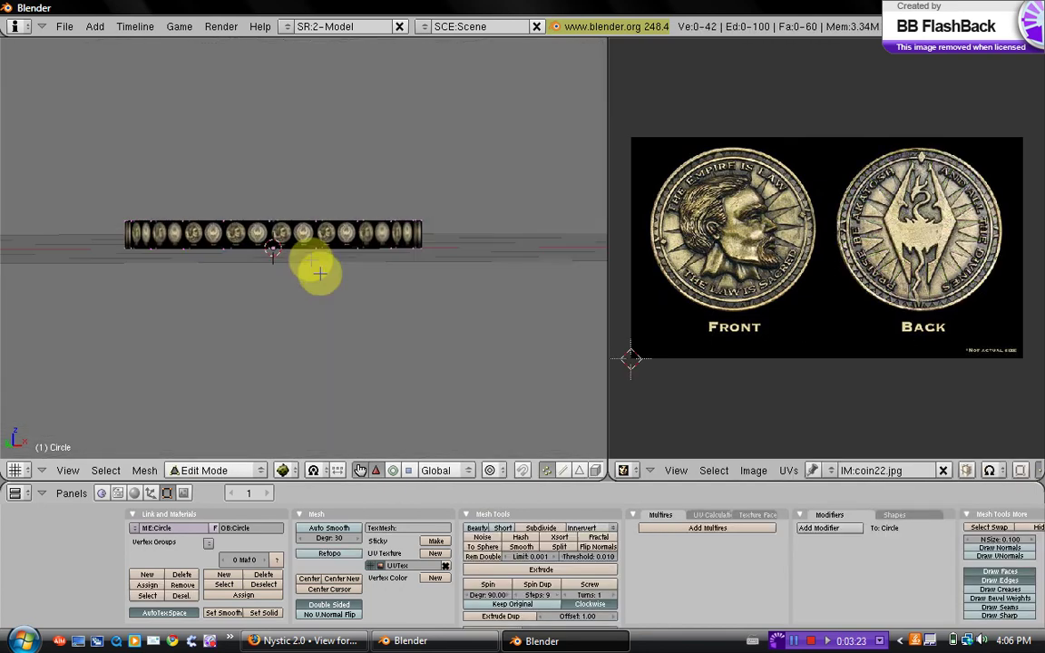
click(579, 470)
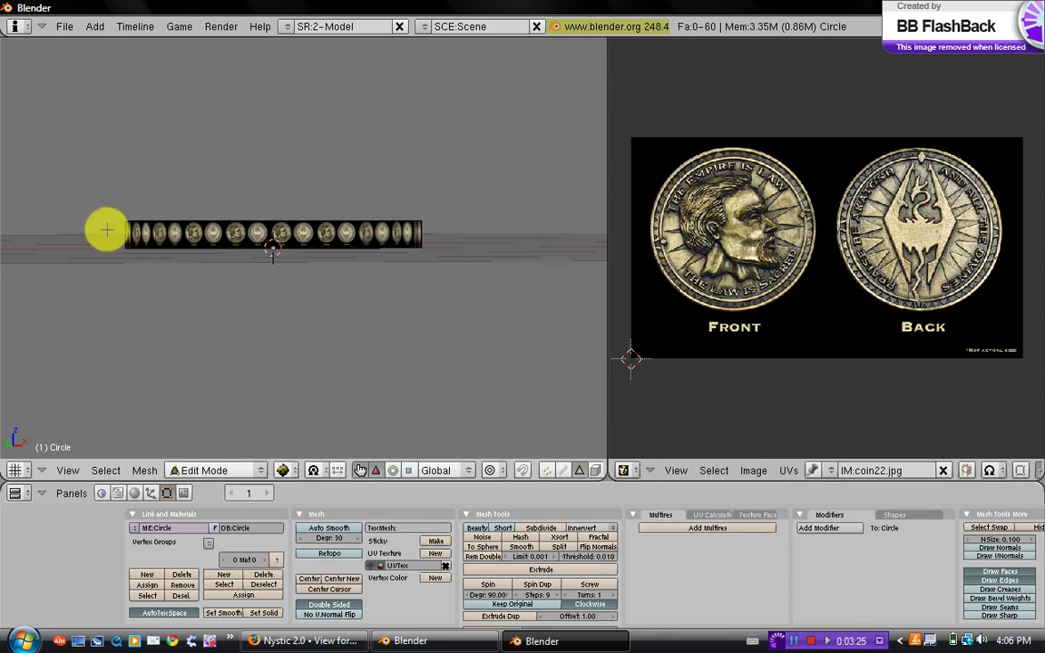
alt+right_click(443, 236)
middle_drag(443, 235, 280, 167)
middle_drag(385, 175, 472, 259)
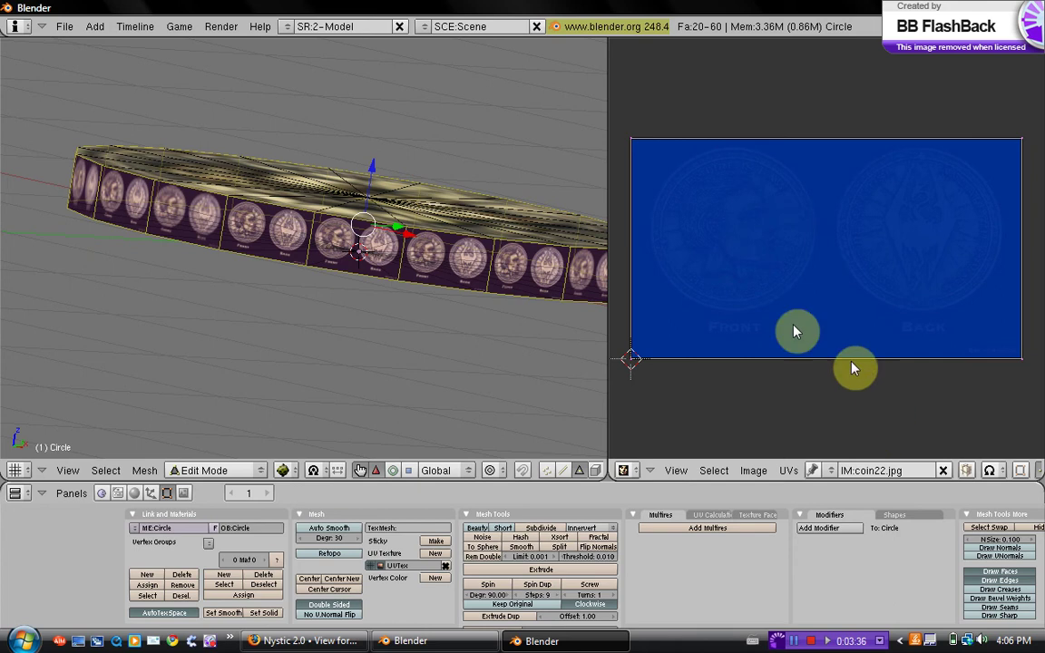
Step: Shrink the rim faces' UVs, fit them in the black area between the FRONT and BACK labels, and check the rim on the coin
key(a)
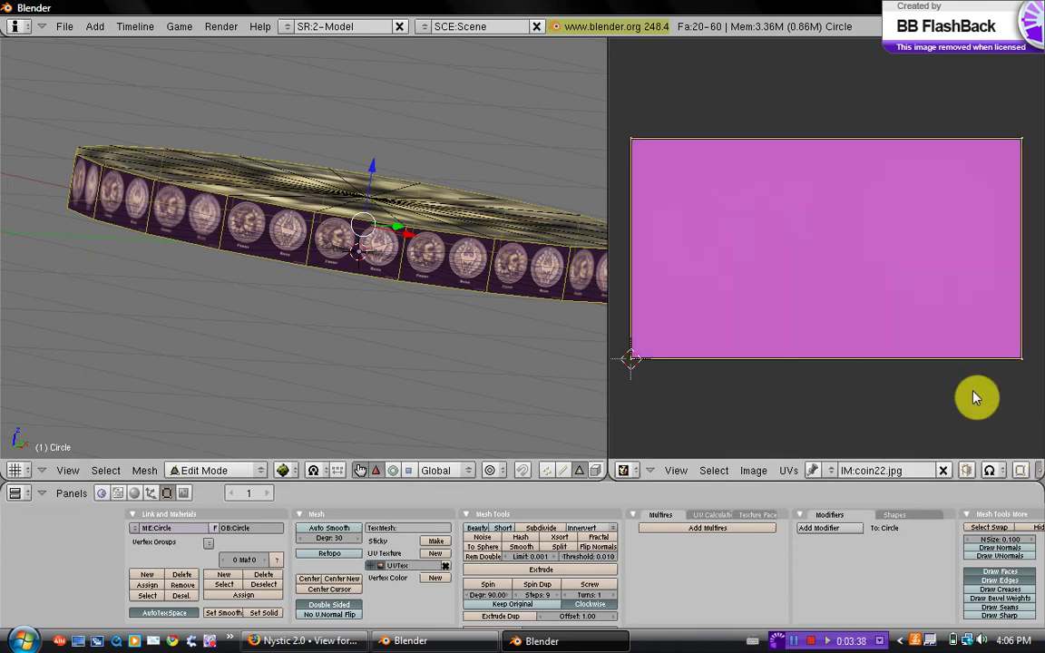
key(s)
click(868, 293)
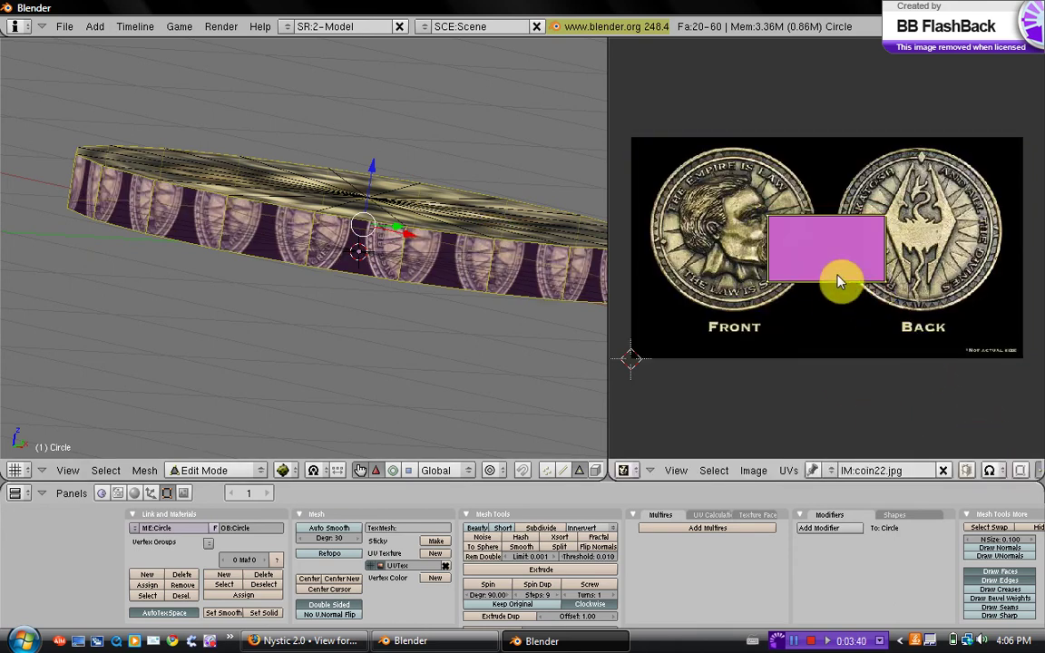
key(g)
click(840, 351)
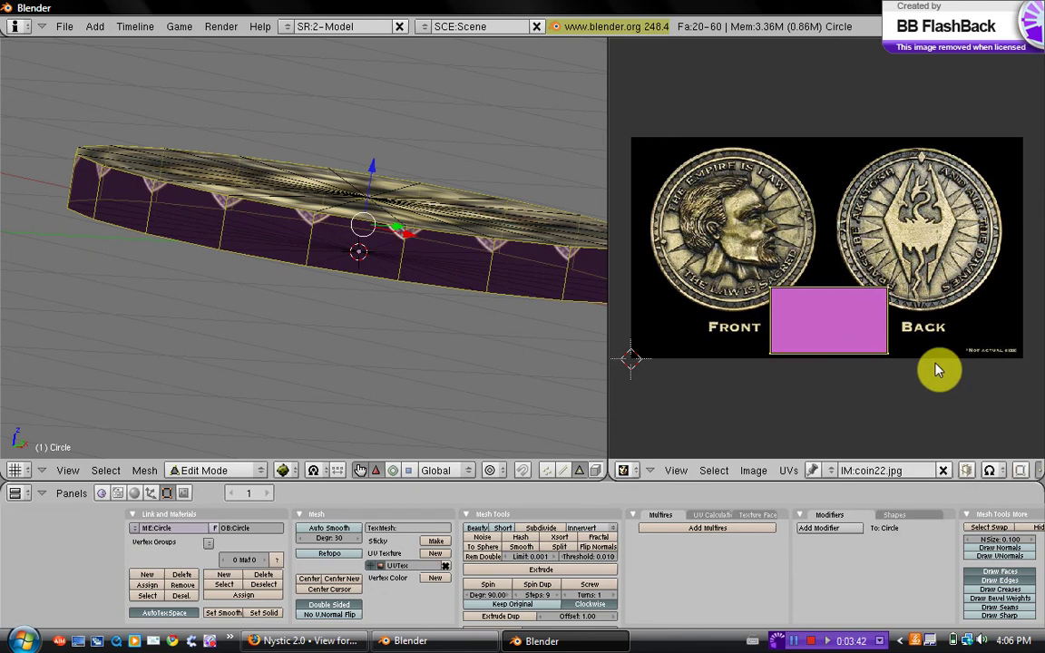
key(s)
click(905, 354)
middle_drag(490, 204, 450, 292)
key(Tab)
key(Tab)
scroll(762, 308, up, 2)
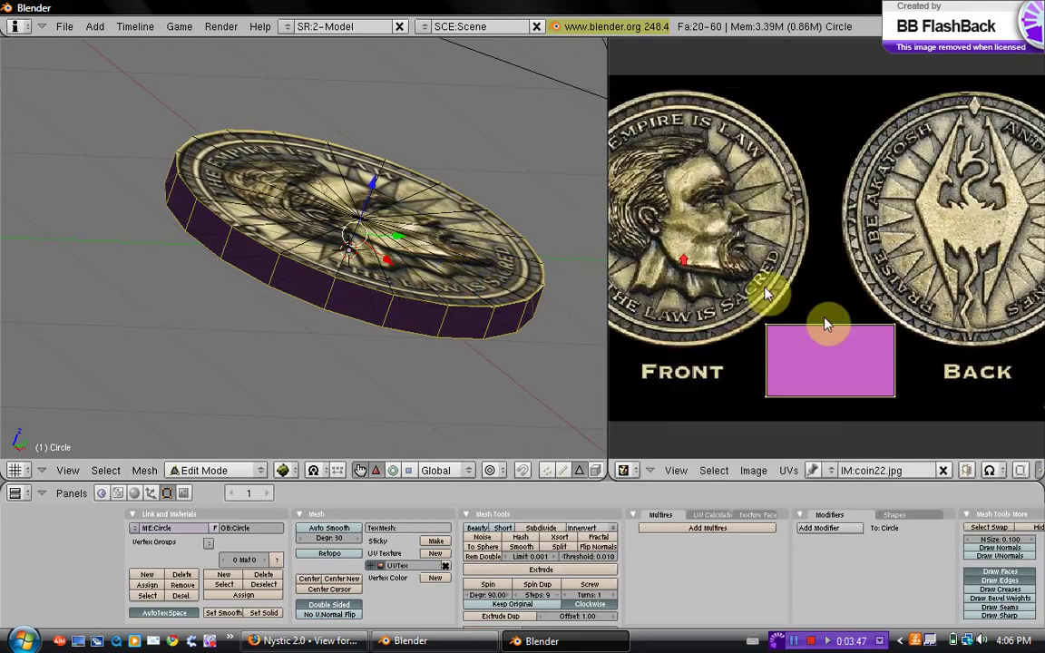
Step: Shrink the rim faces' UVs, move them onto the bright plain centre of the BACK coin's emblem, and enlarge them slightly to fill it
key(s)
click(830, 361)
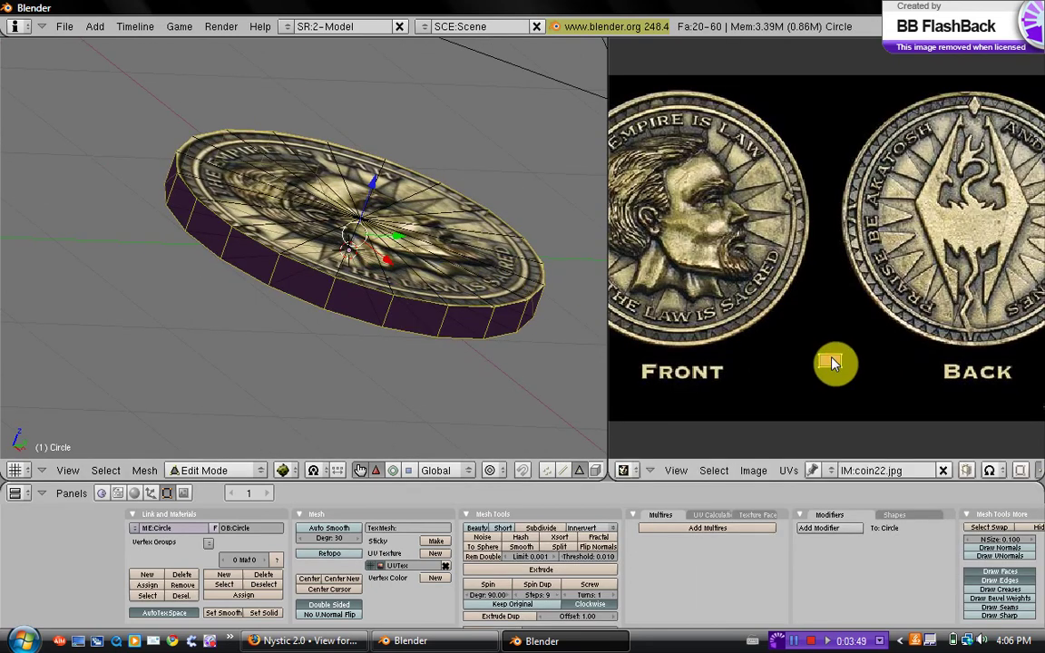
key(g)
click(976, 228)
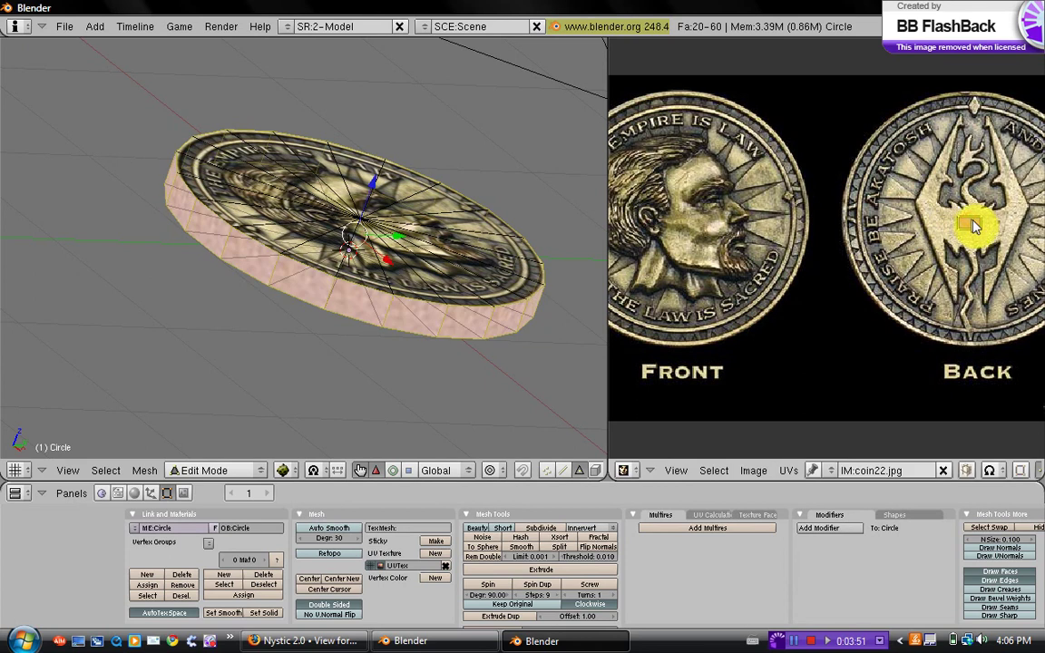
key(s)
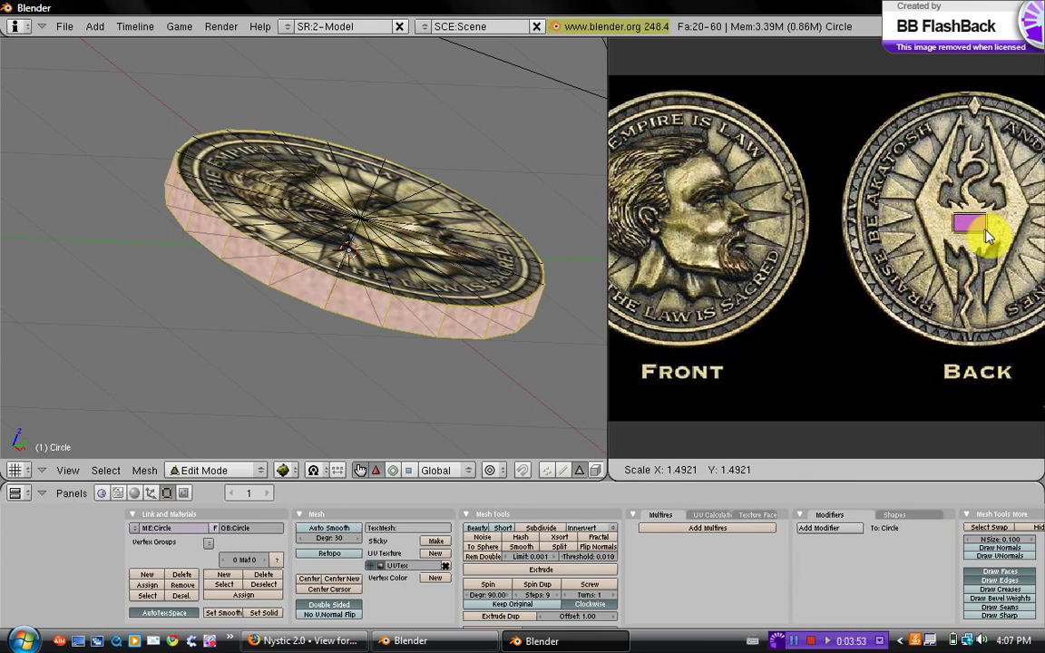
click(988, 236)
key(g)
click(985, 230)
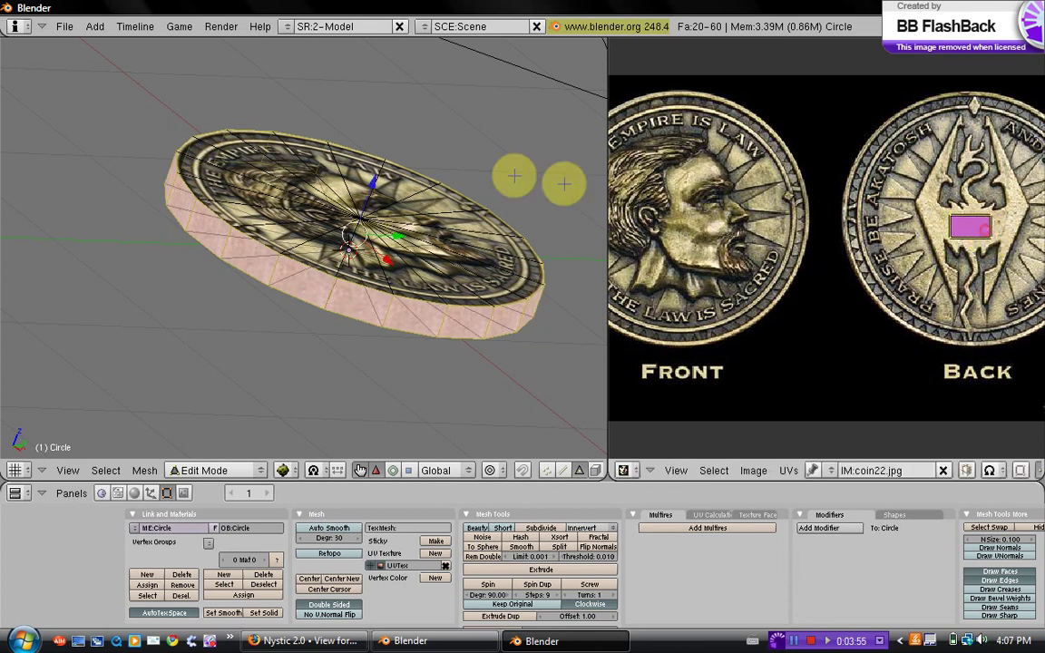
Step: Inspect the coin's front face and retextured rim from several angles in Object Mode
scroll(513, 175, down, 1)
key(Tab)
scroll(504, 179, down, 1)
middle_drag(468, 187, 269, 270)
scroll(266, 263, down, 3)
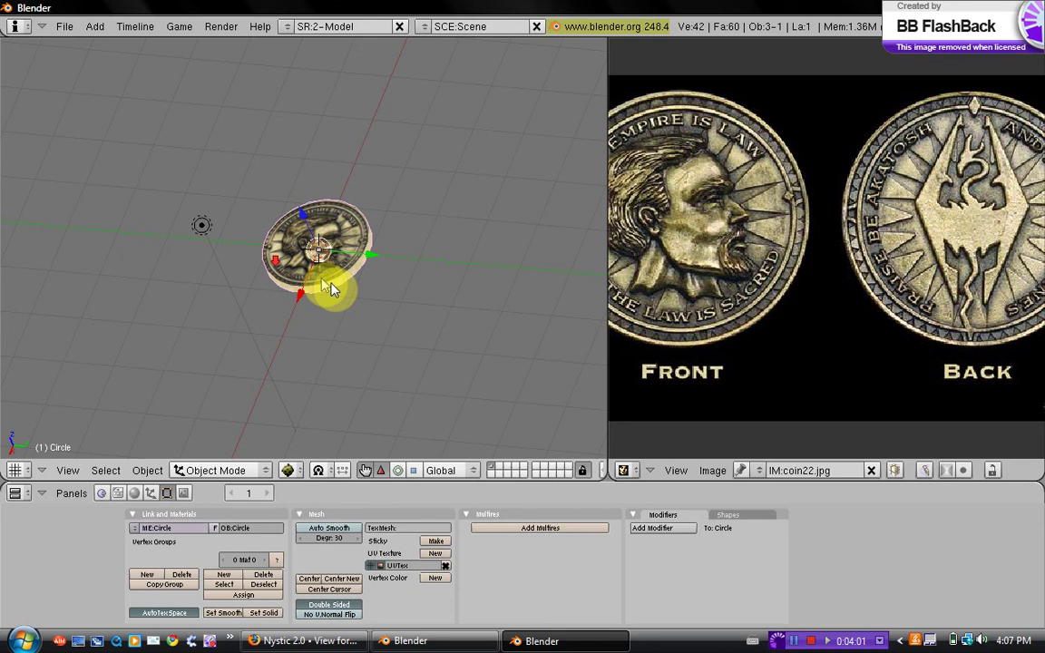
scroll(681, 241, down, 1)
scroll(381, 284, up, 6)
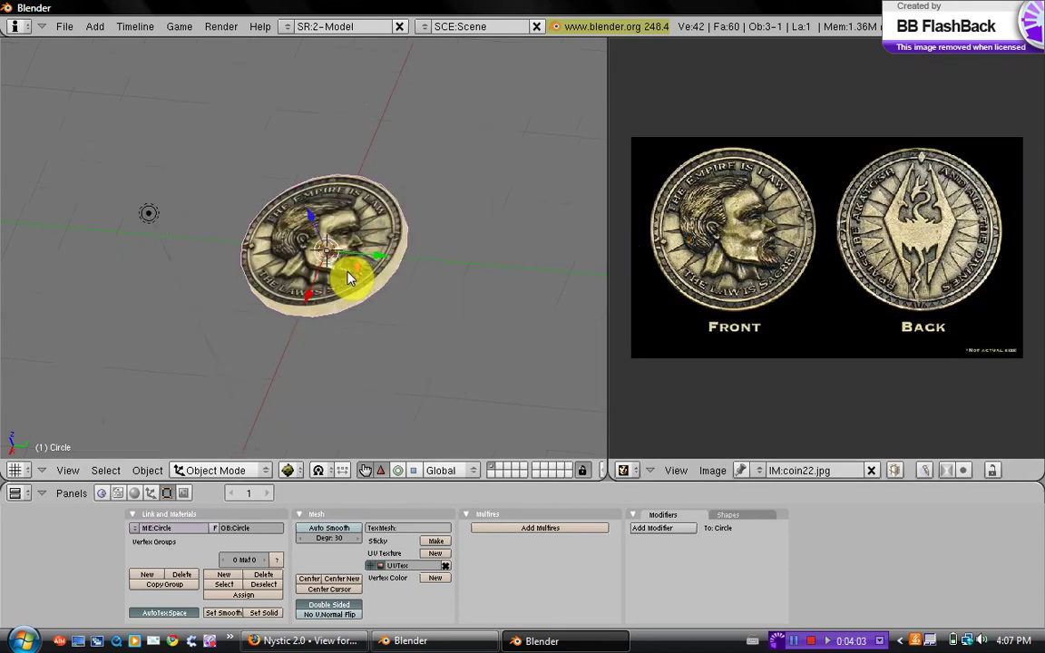
scroll(244, 296, down, 4)
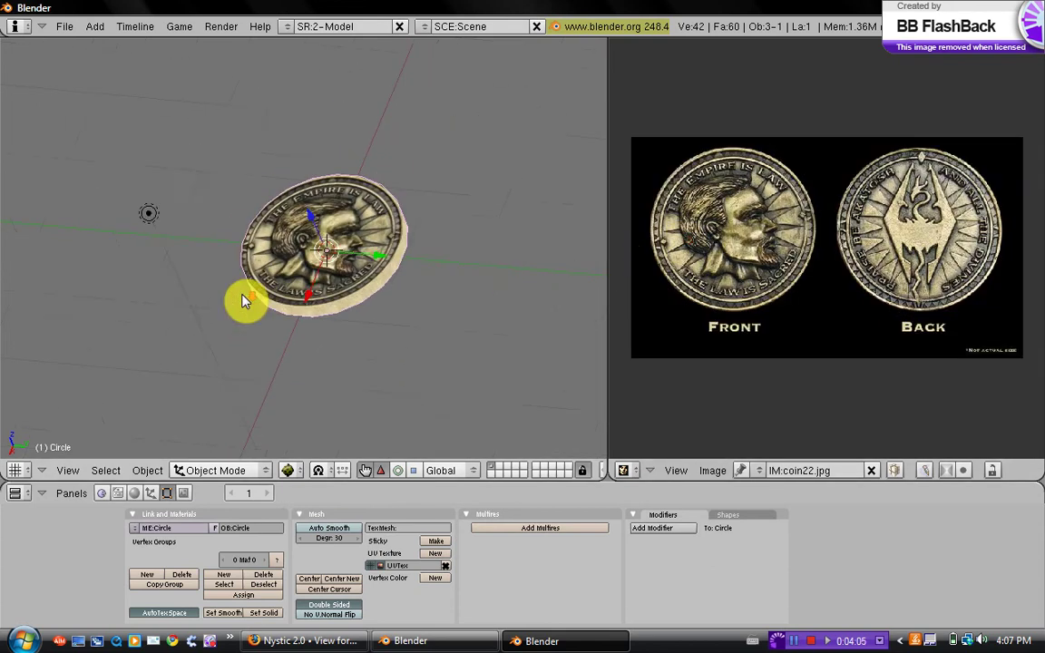
scroll(240, 291, down, 3)
scroll(246, 294, up, 1)
middle_drag(270, 307, 408, 253)
scroll(408, 253, up, 4)
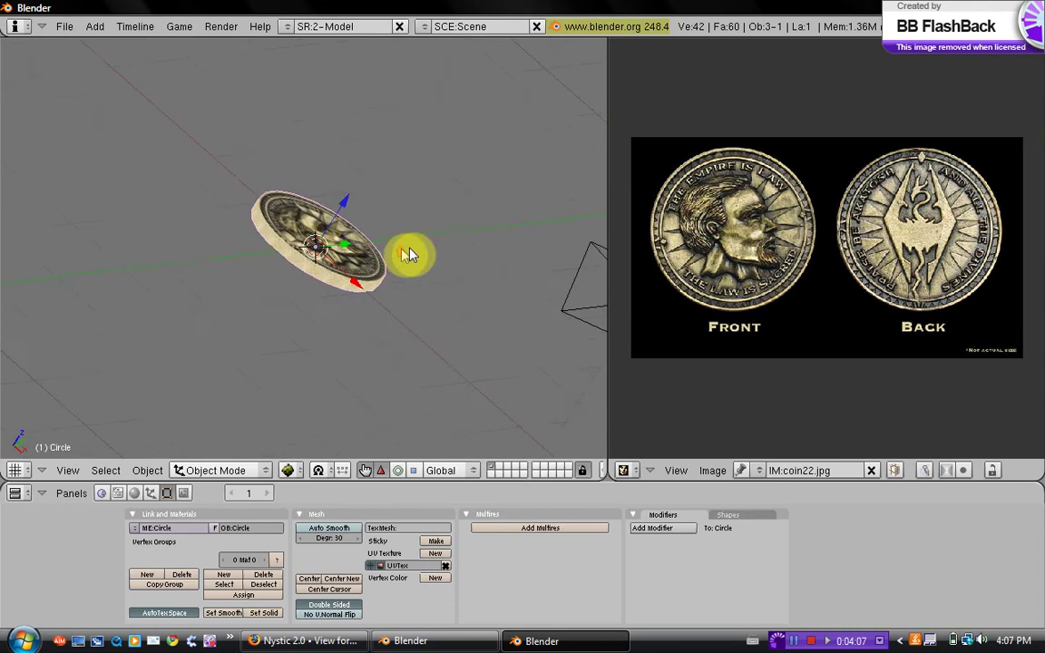
middle_drag(278, 305, 397, 177)
middle_drag(372, 241, 255, 329)
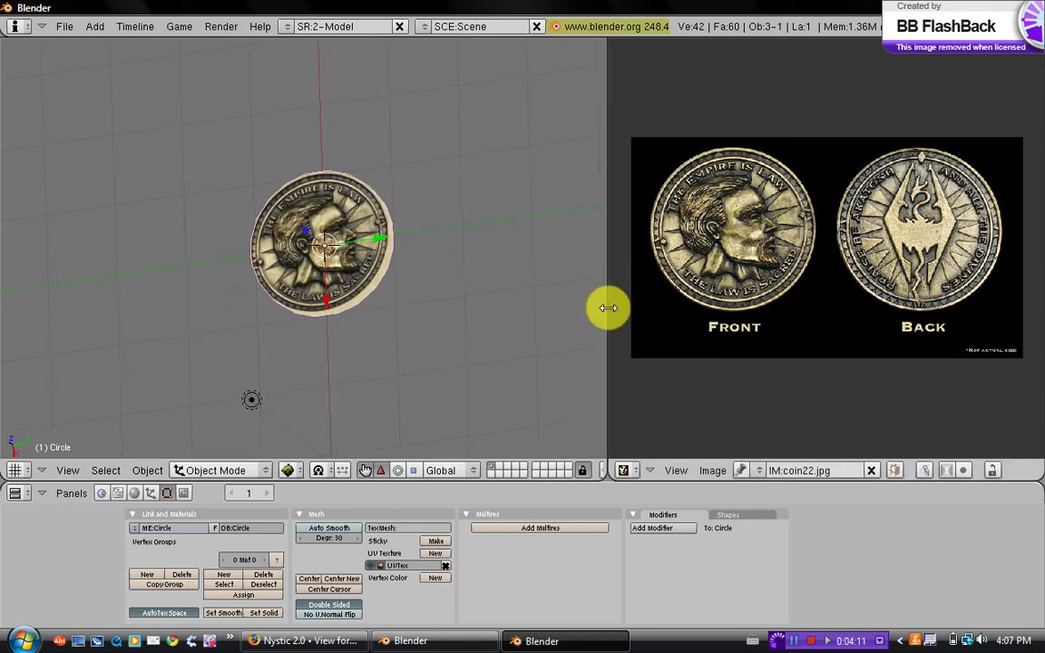
Step: Enlarge the 3D view and give the coin a new material with an Image texture that uses coin22.jpg
drag(607, 306, 832, 317)
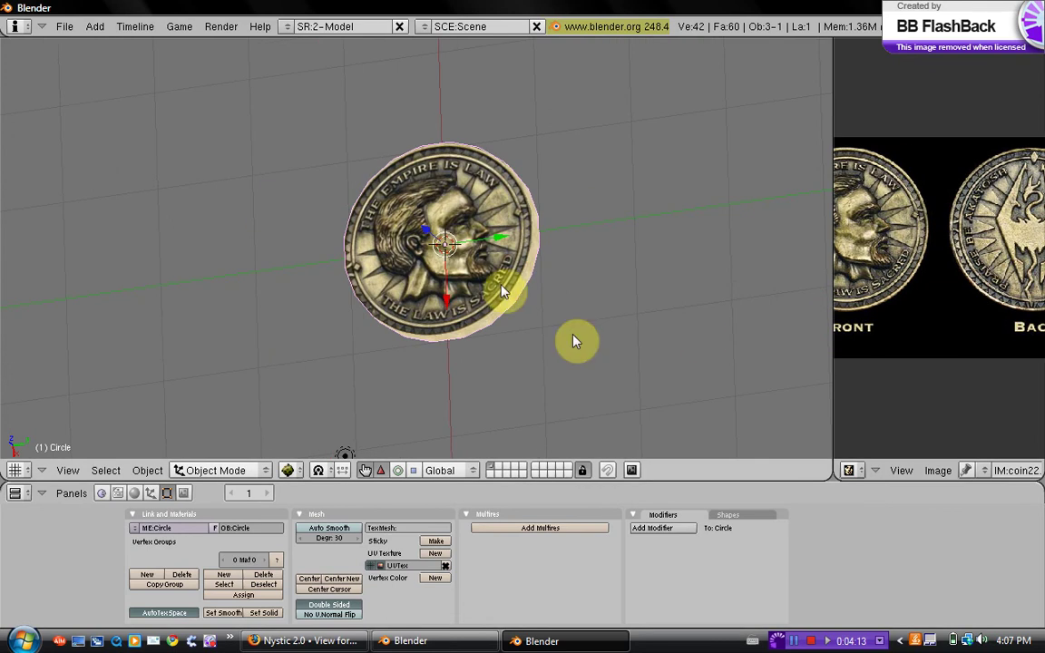
click(135, 494)
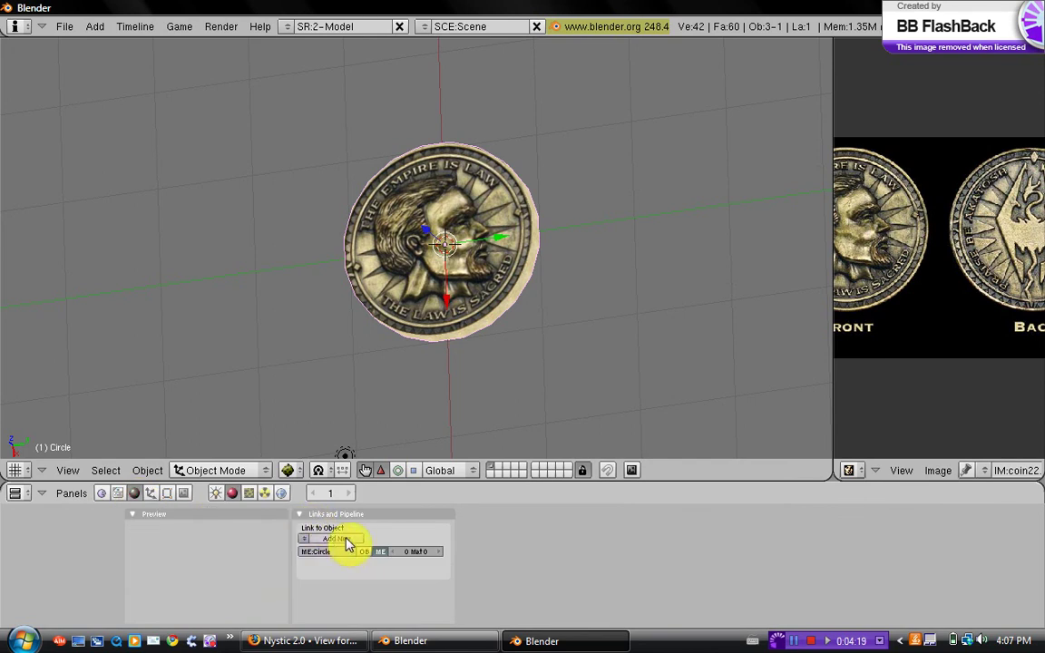
click(250, 493)
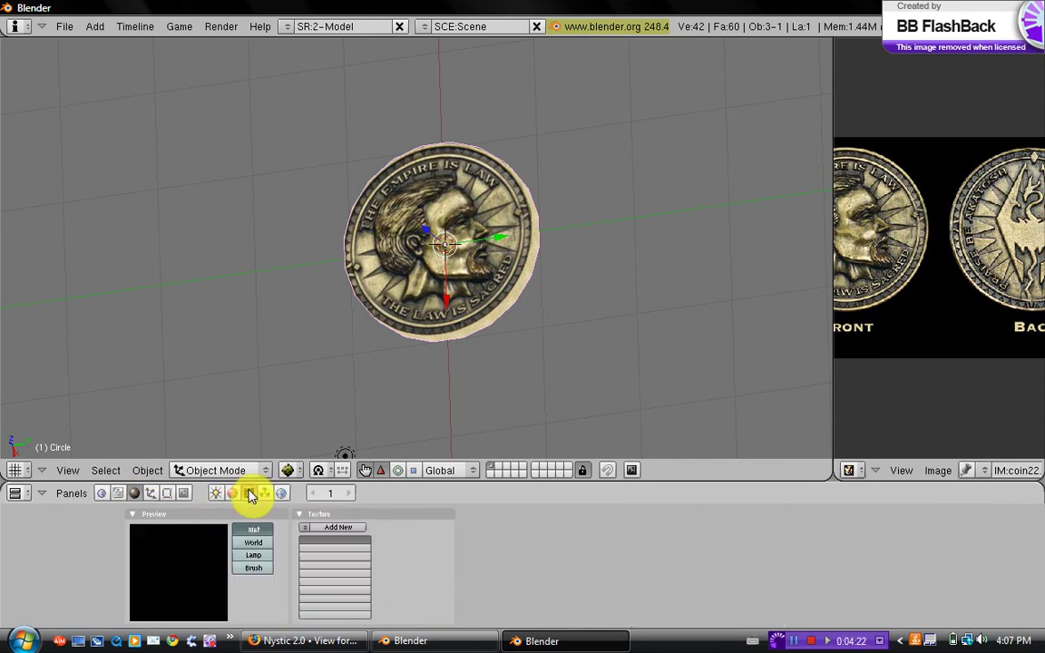
click(340, 535)
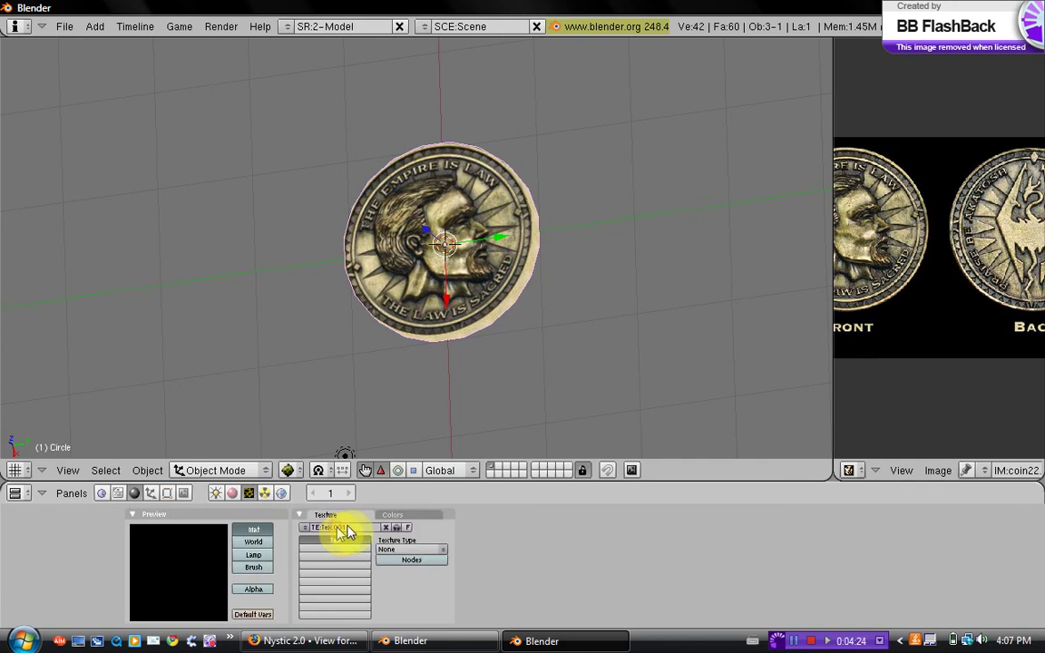
click(405, 550)
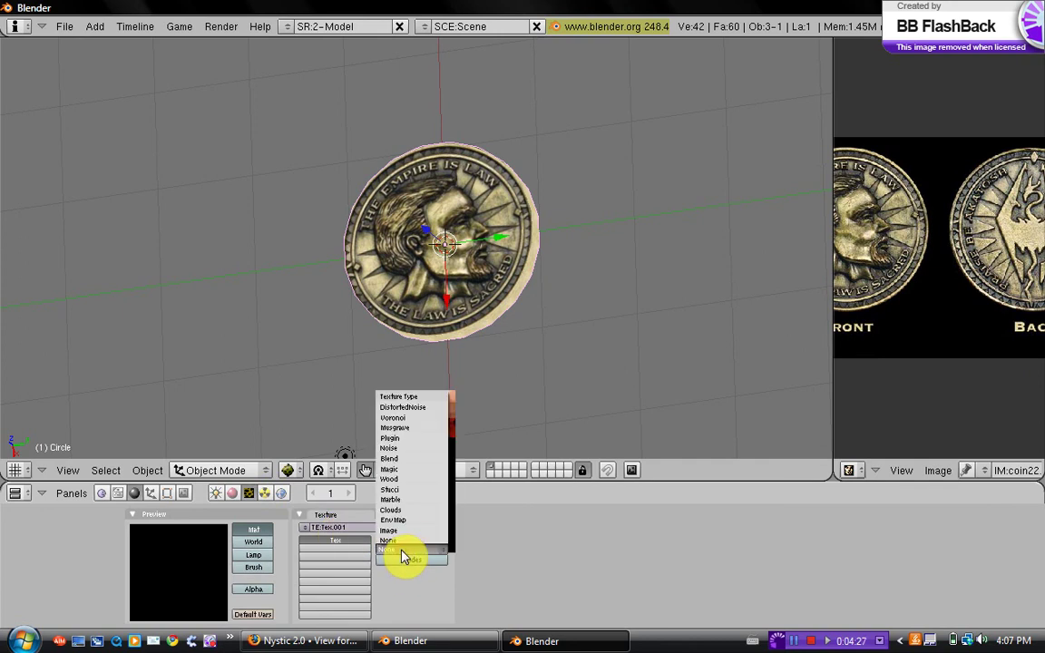
click(398, 530)
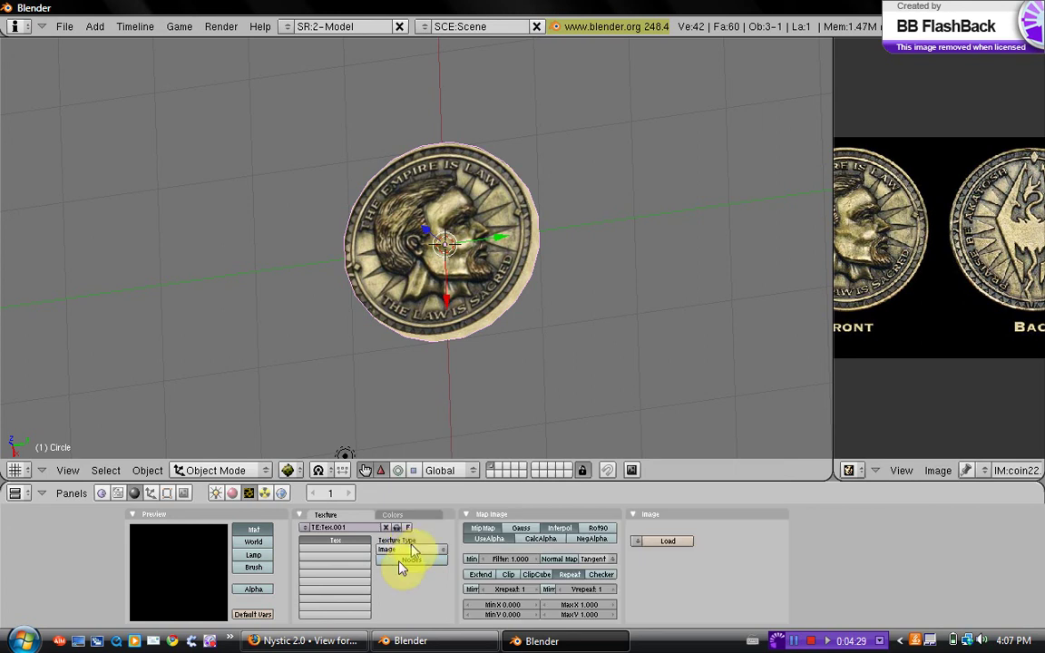
click(639, 542)
click(650, 537)
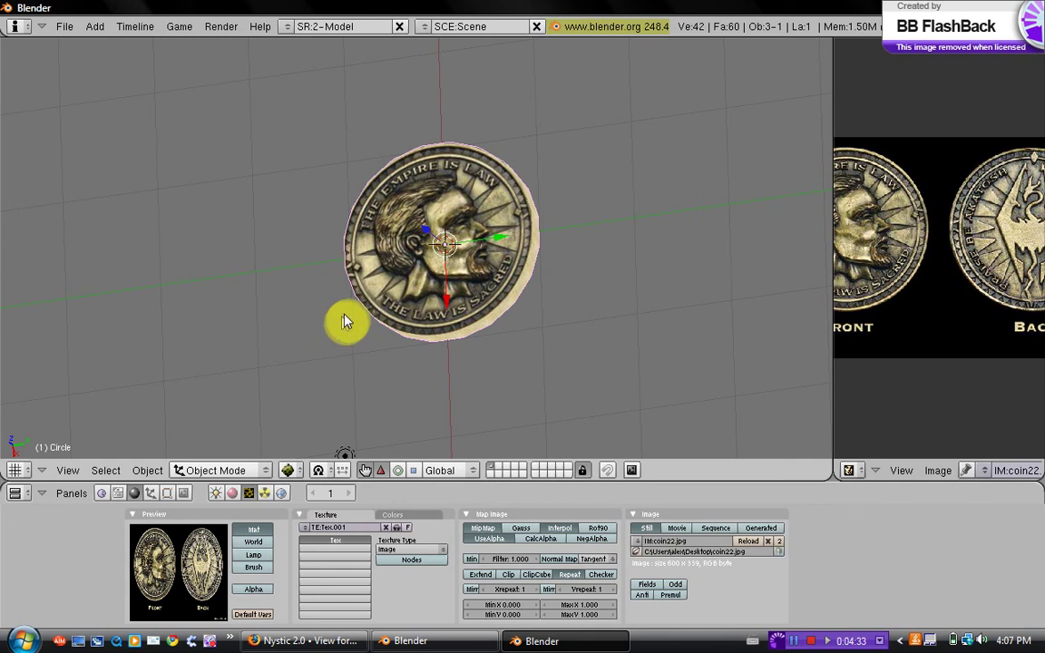
Step: Set the material's texture to UV mapping coordinates and let it also affect normals, with a Nor strength of 9.85
click(234, 494)
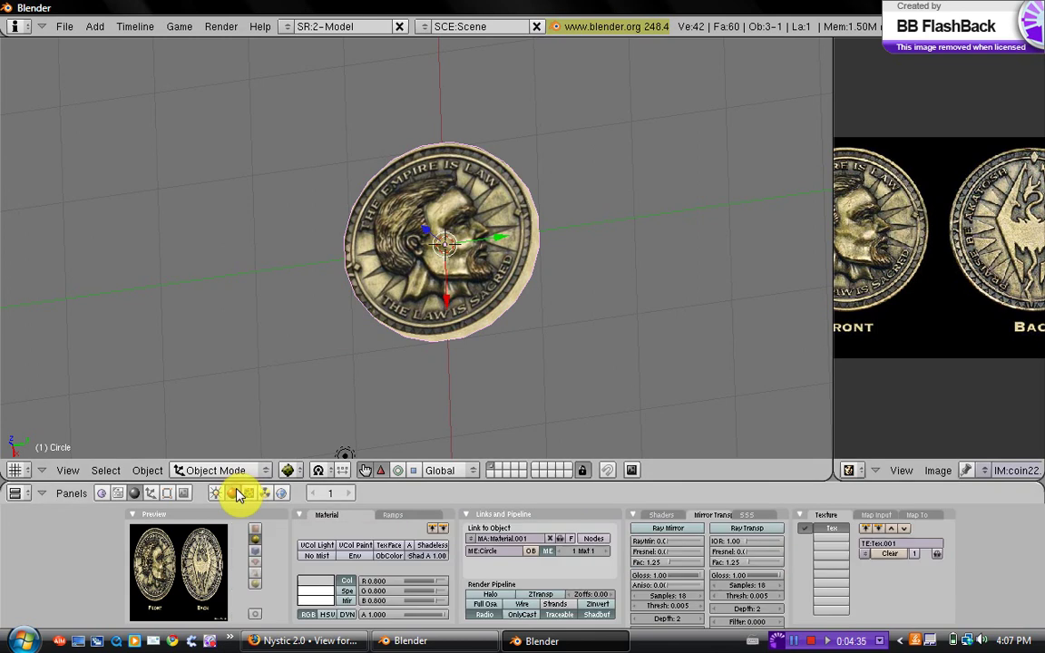
click(876, 515)
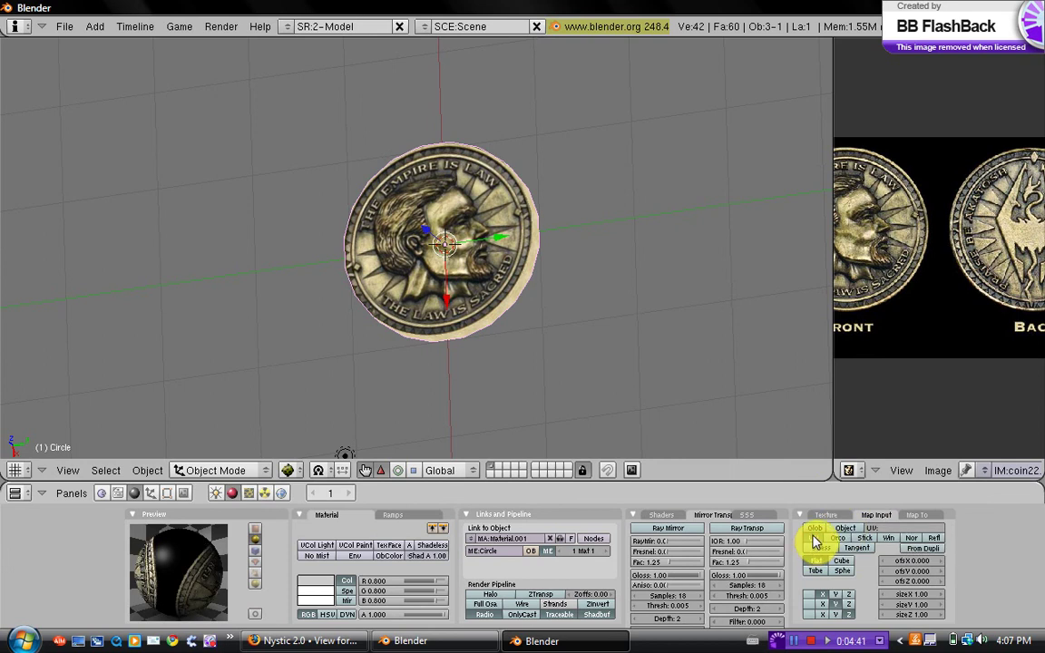
click(929, 516)
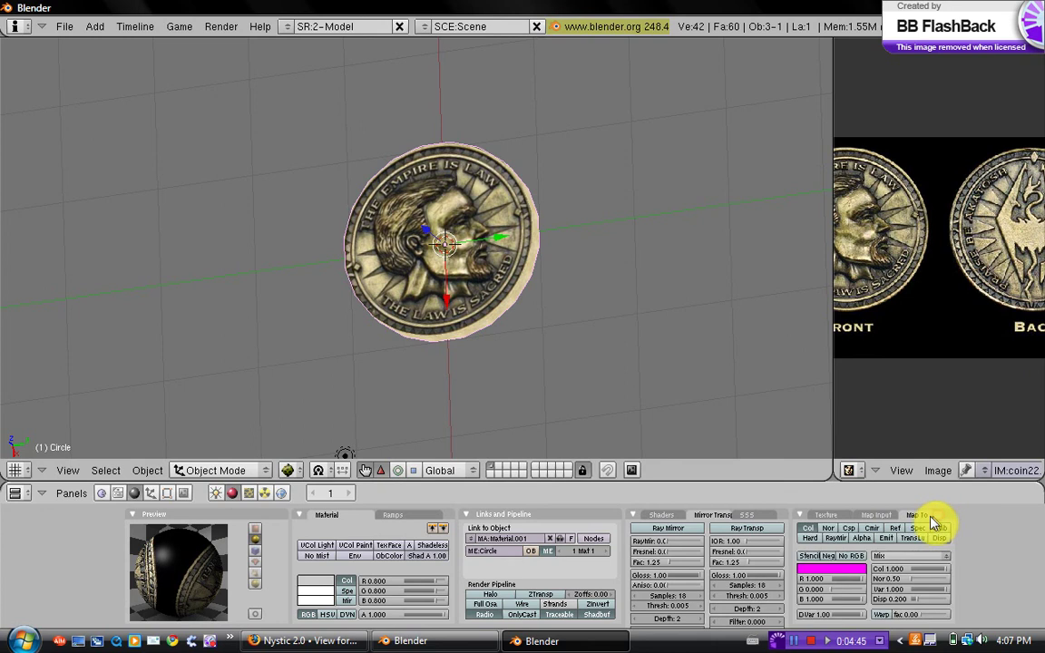
click(829, 529)
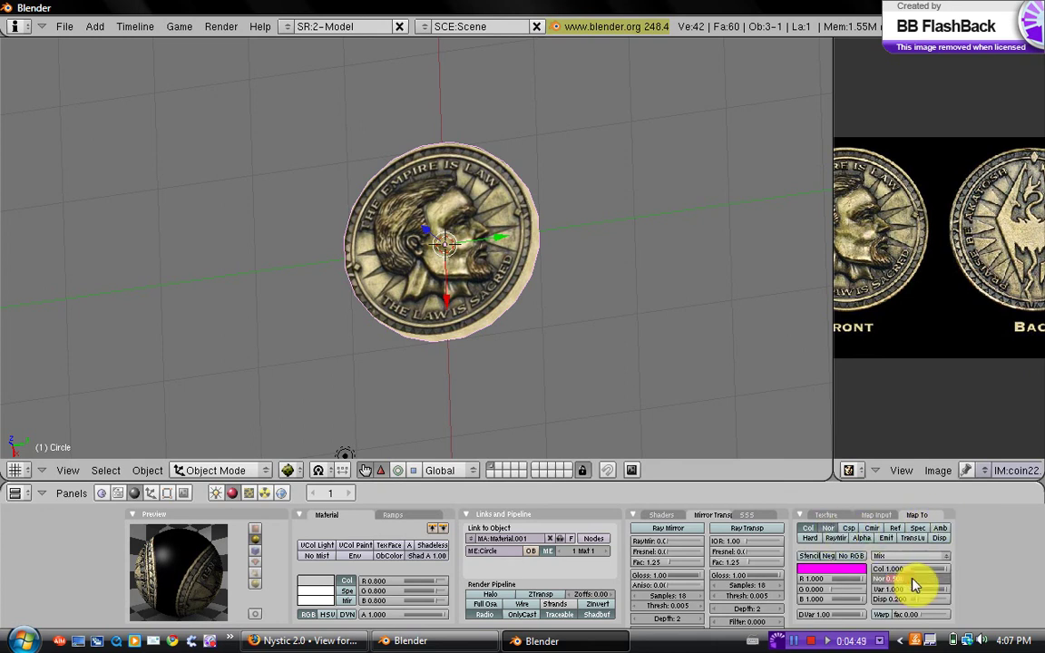
drag(919, 585, 928, 585)
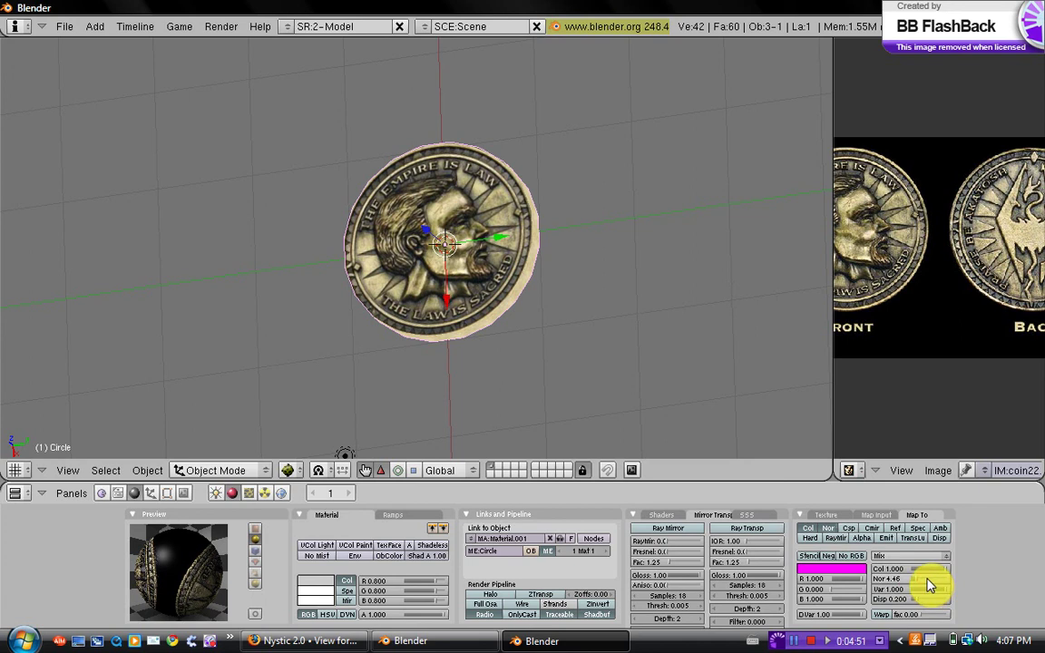
drag(928, 585, 928, 585)
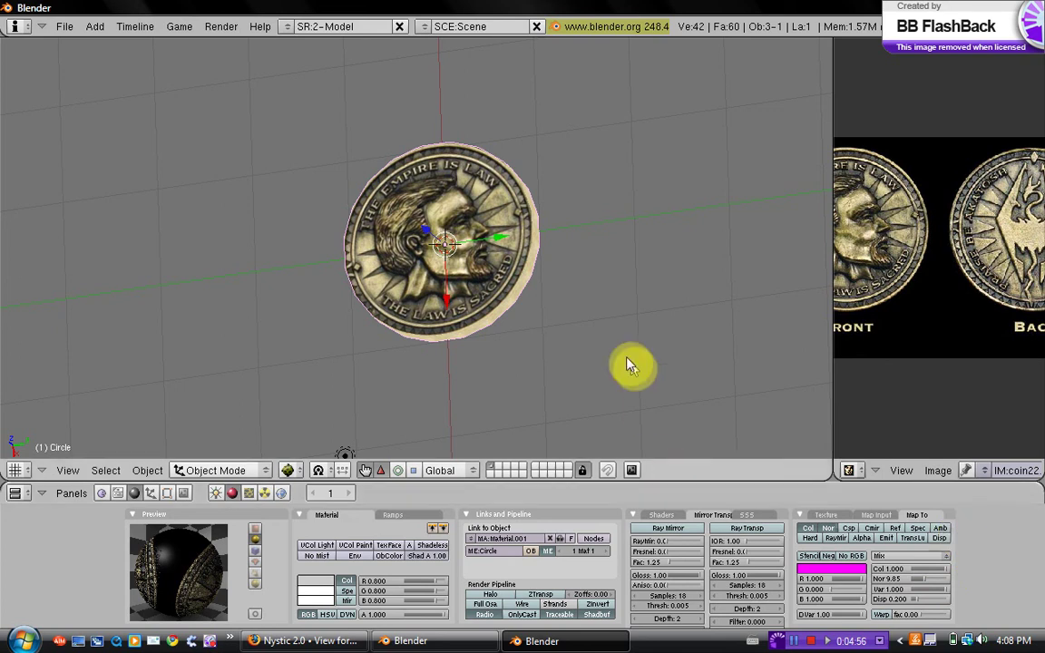
Step: Set the world's horizon colour to black
middle_drag(444, 247, 554, 280)
scroll(554, 282, down, 4)
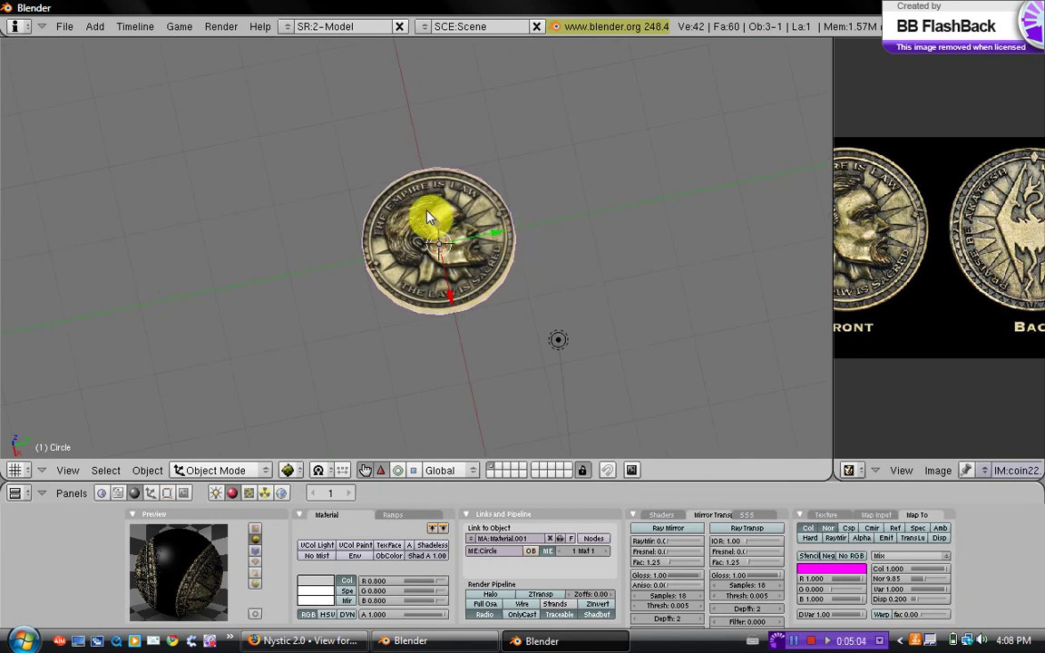
middle_drag(428, 214, 483, 366)
middle_drag(422, 345, 317, 403)
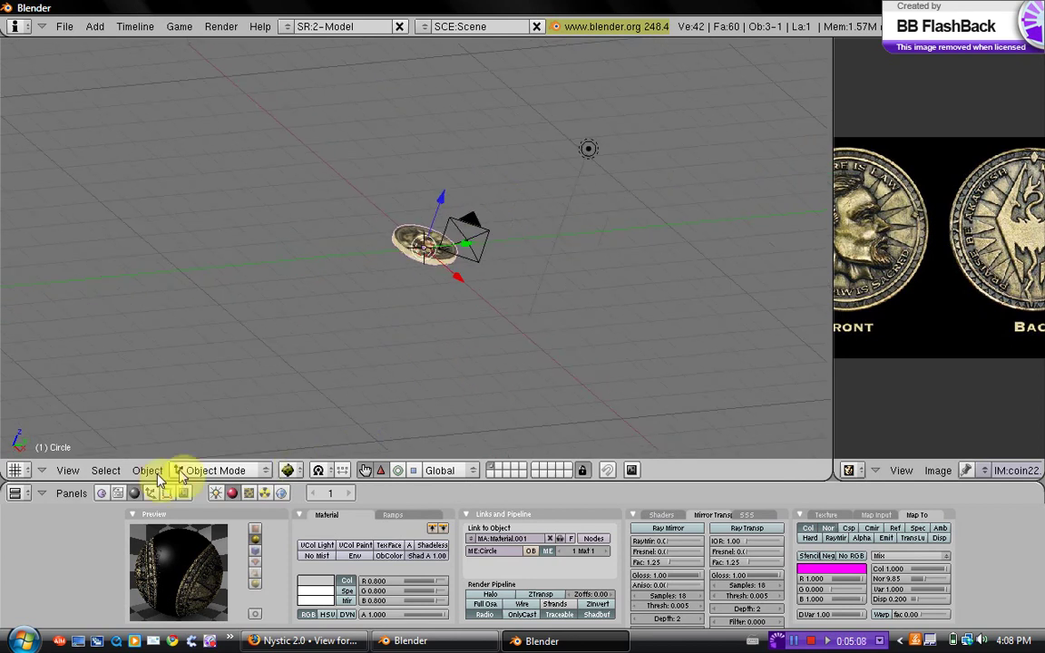
click(281, 492)
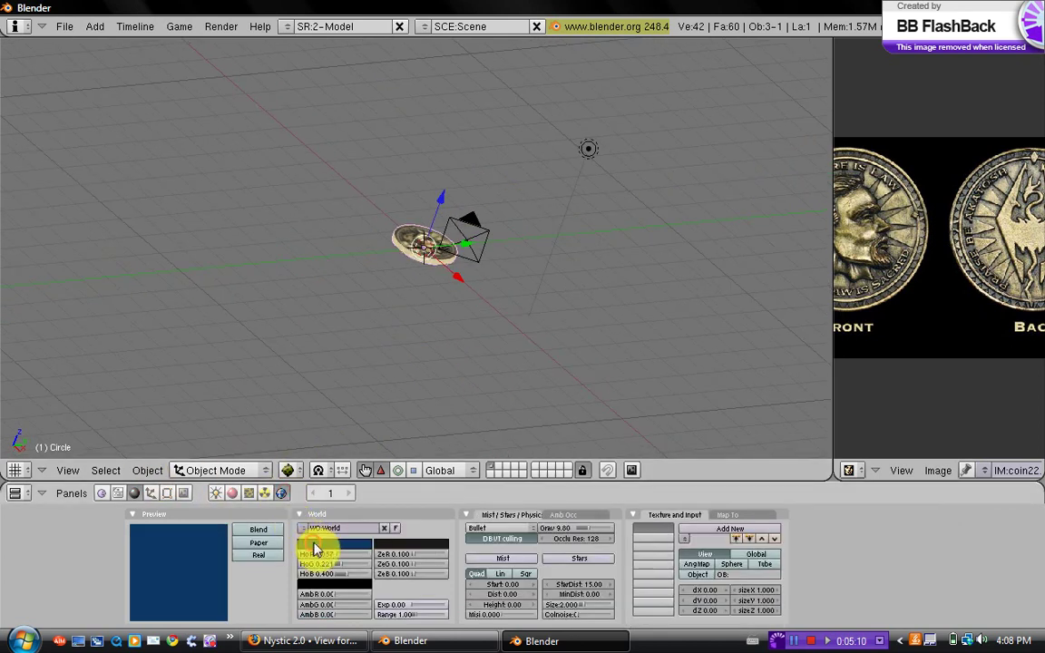
click(316, 544)
drag(331, 473, 145, 394)
middle_drag(343, 124, 215, 87)
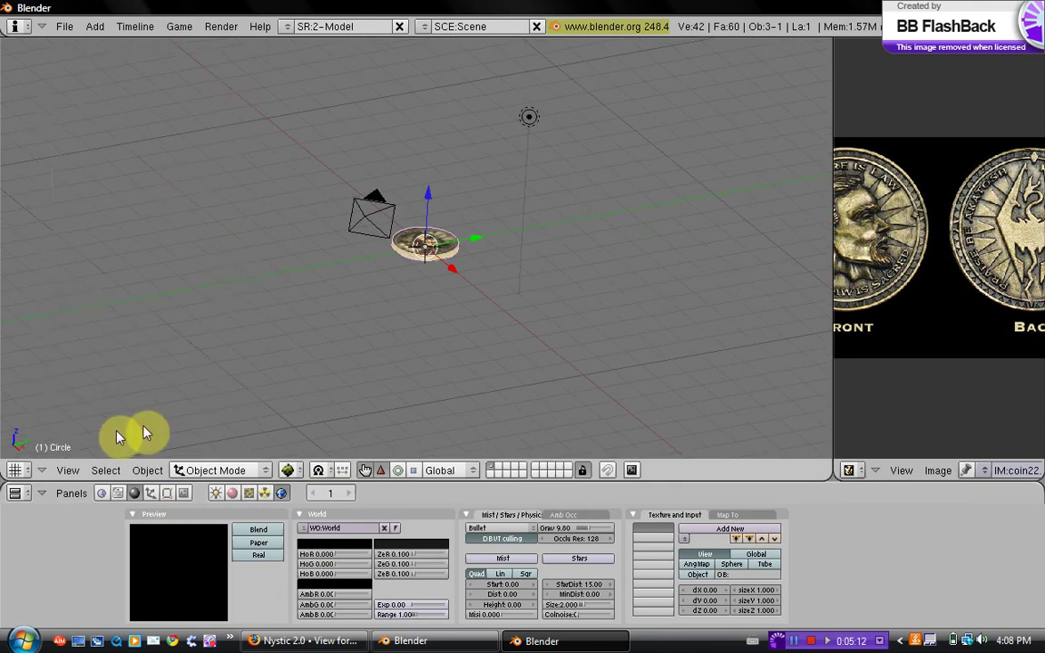
Step: Switch to the camera view and rotate the coin so its front face tilts up toward the camera
click(68, 470)
click(100, 357)
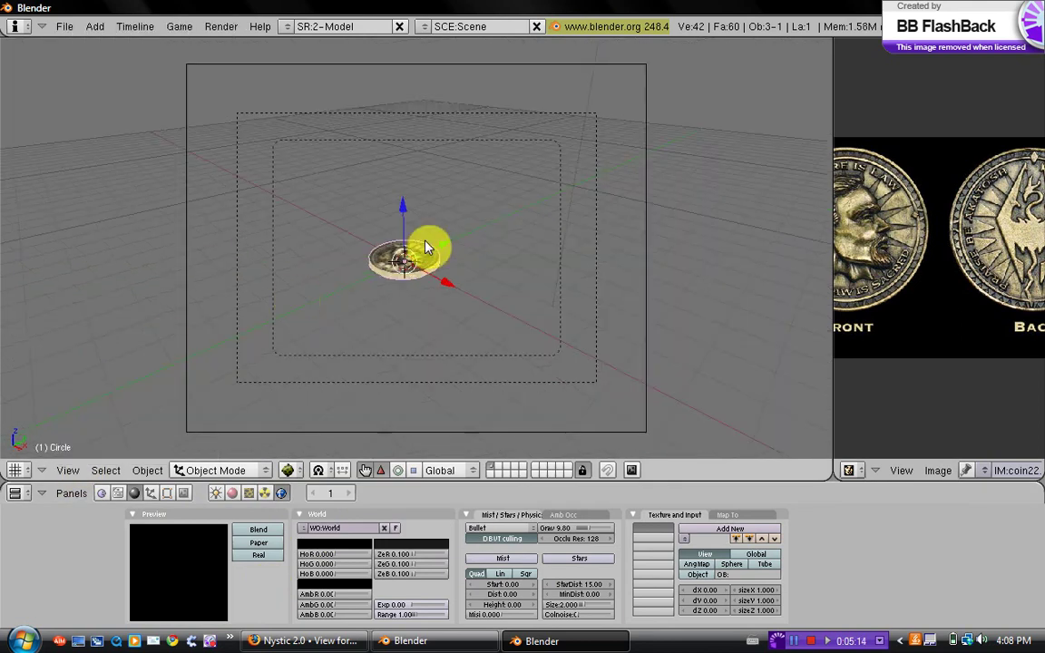
scroll(404, 313, up, 3)
click(398, 470)
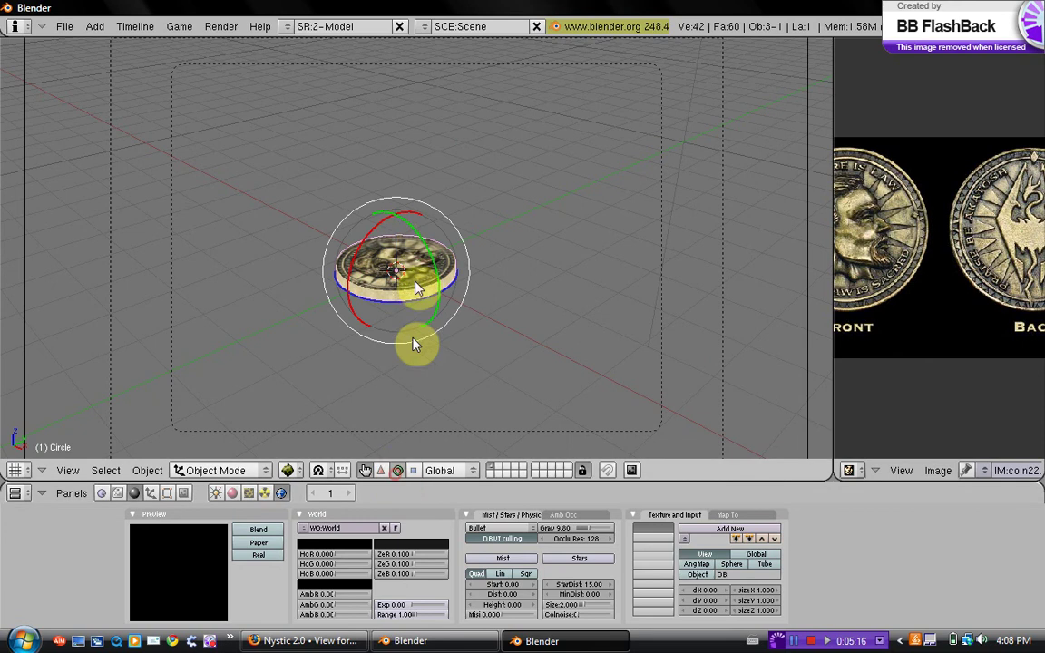
drag(375, 229, 462, 282)
key(Escape)
drag(410, 214, 396, 187)
Step: Render the current frame, examine the coin's bump detail up close, and close the render
click(221, 27)
click(204, 39)
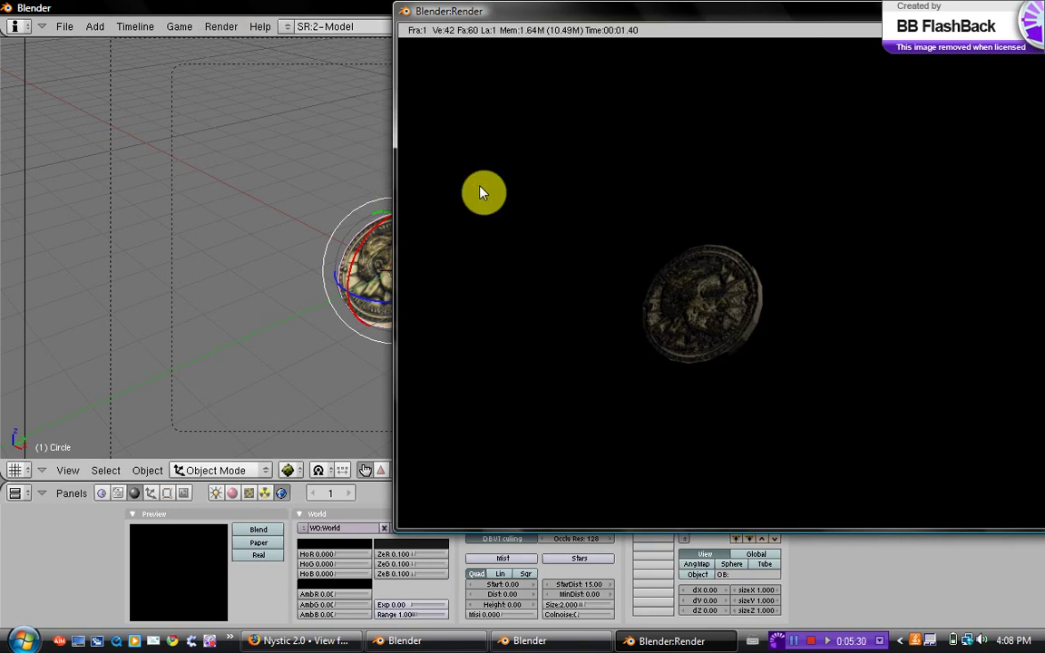
scroll(718, 275, up, 4)
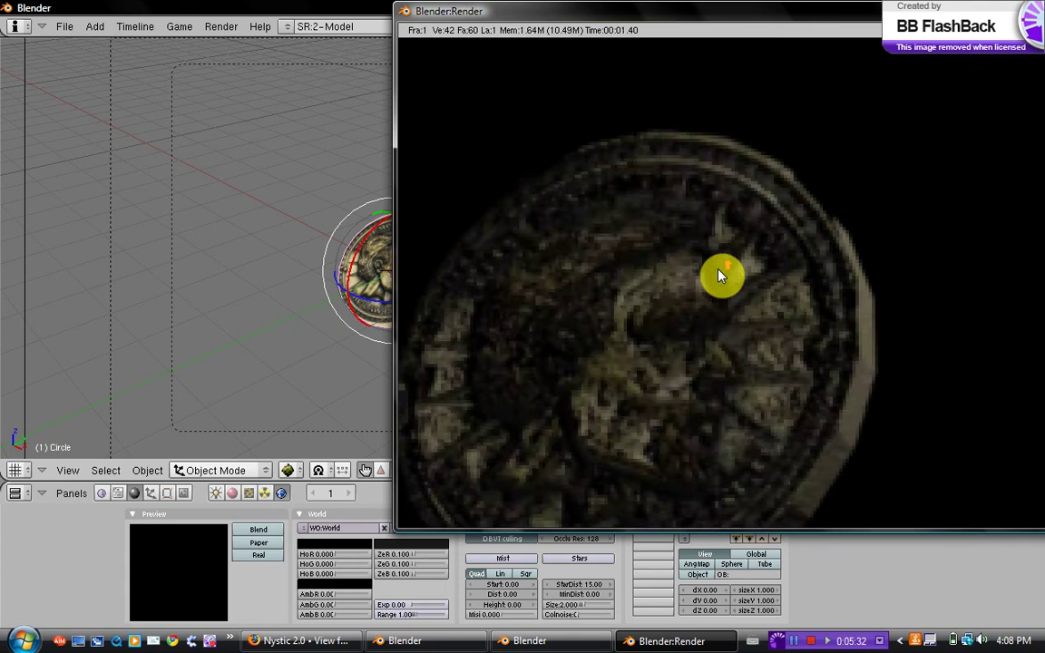
scroll(721, 276, down, 4)
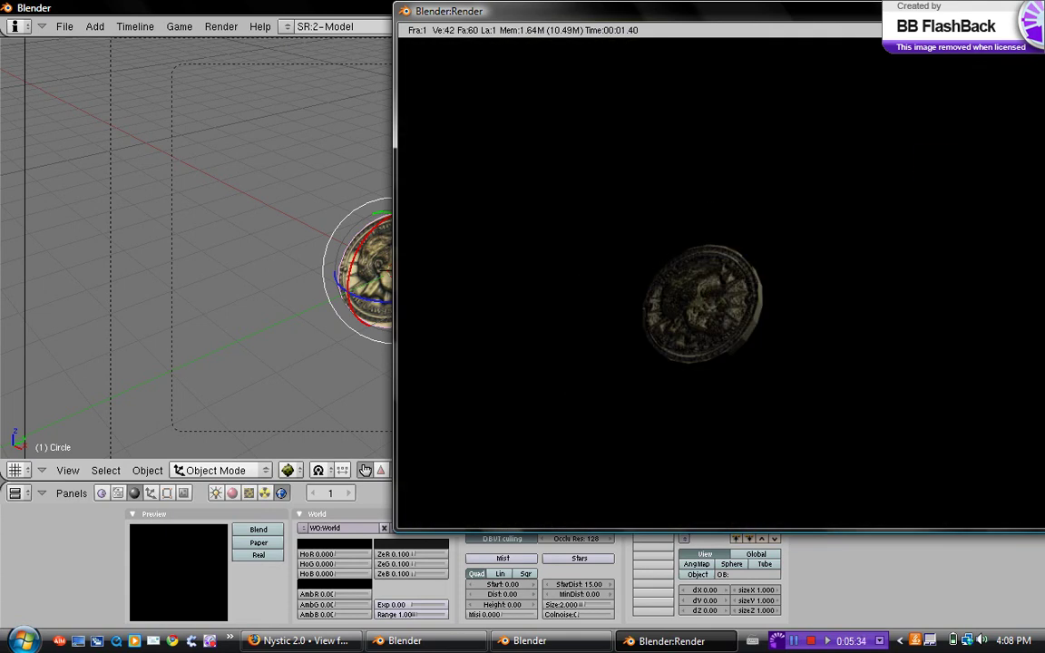
key(Escape)
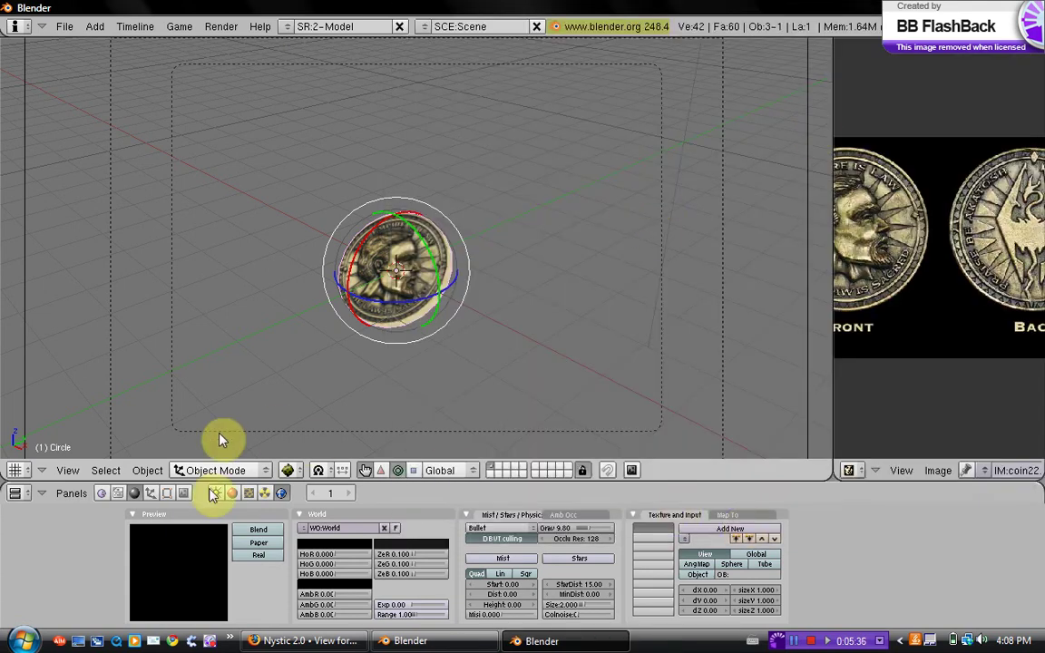
Step: Lower the material texture's Nor strength to 1.58 and render the coin again
click(232, 493)
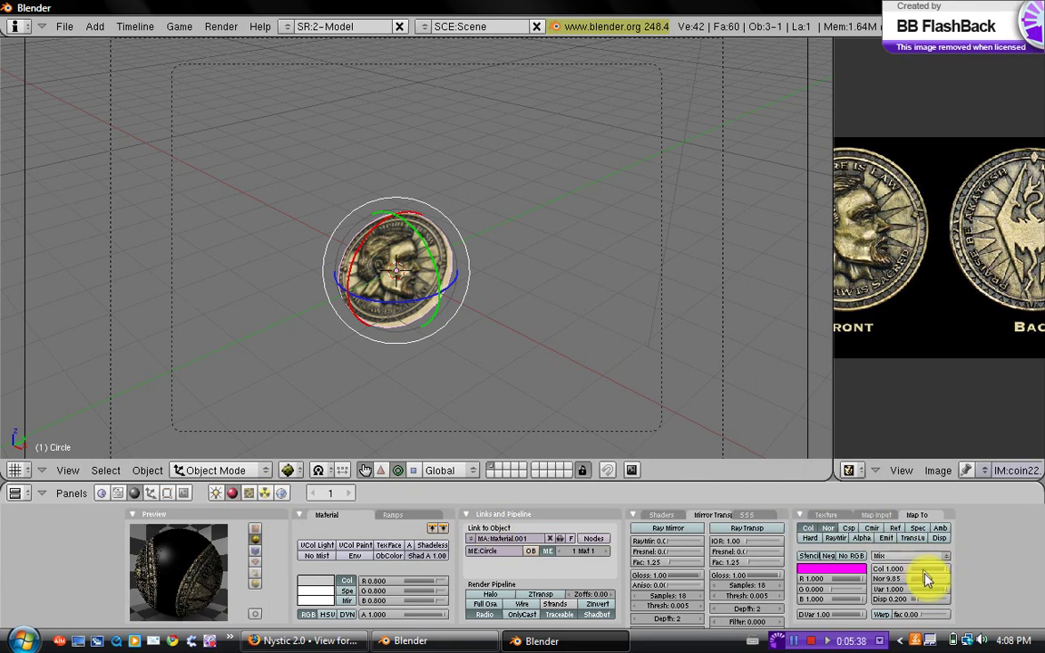
mouse_move(924, 573)
mouse_down()
mouse_move(913, 579)
mouse_move(921, 583)
mouse_up()
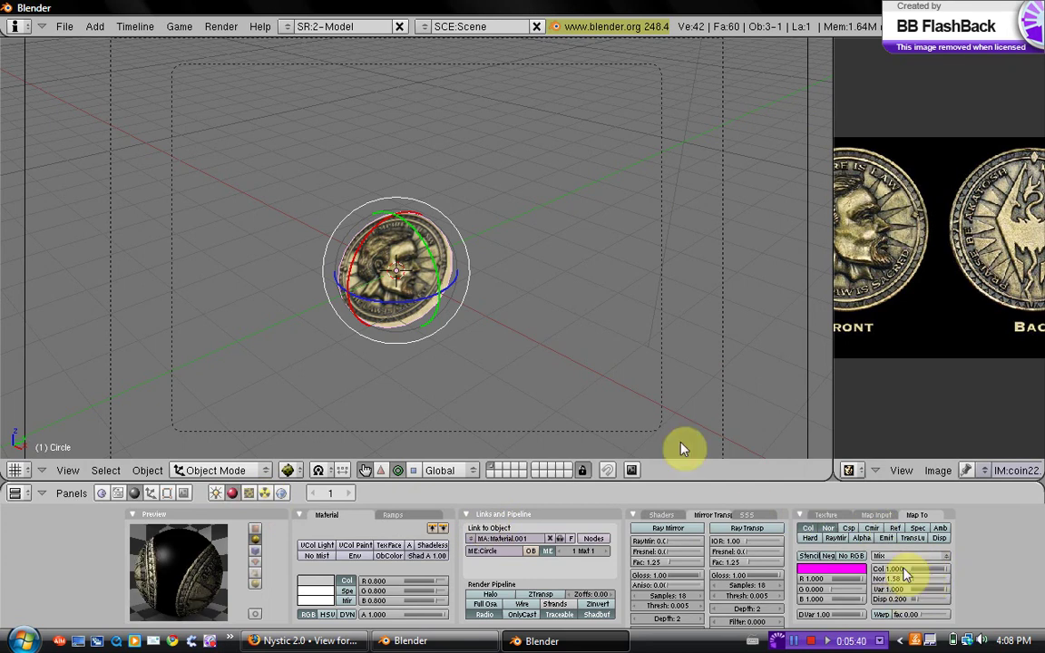
click(227, 28)
click(234, 43)
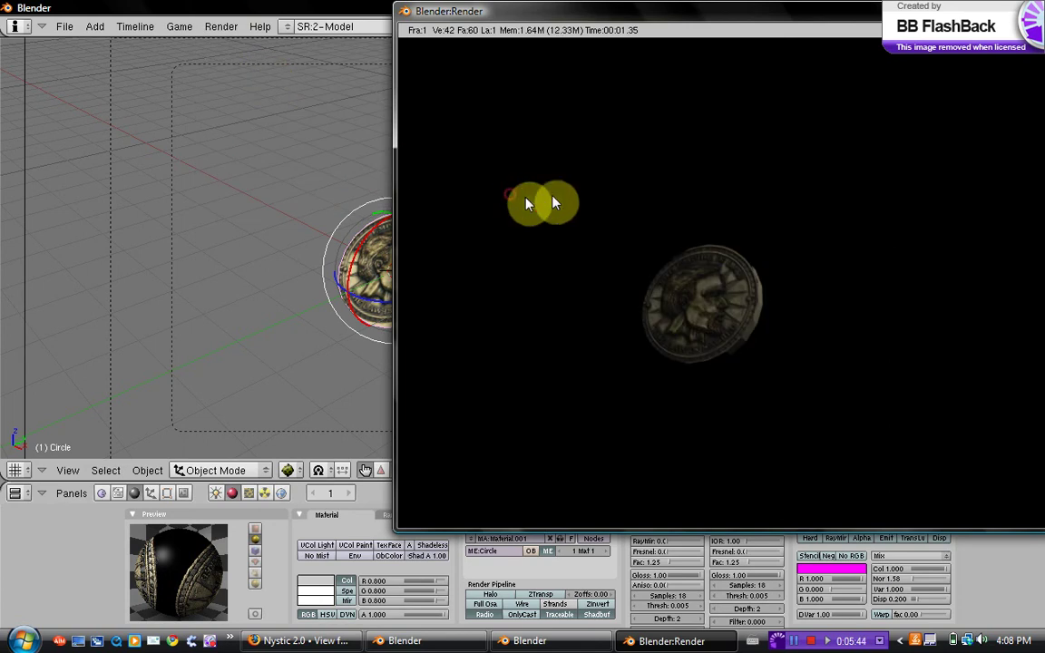
Step: Close the render and move the lamp across to the camera's side of the coin
click(1030, 11)
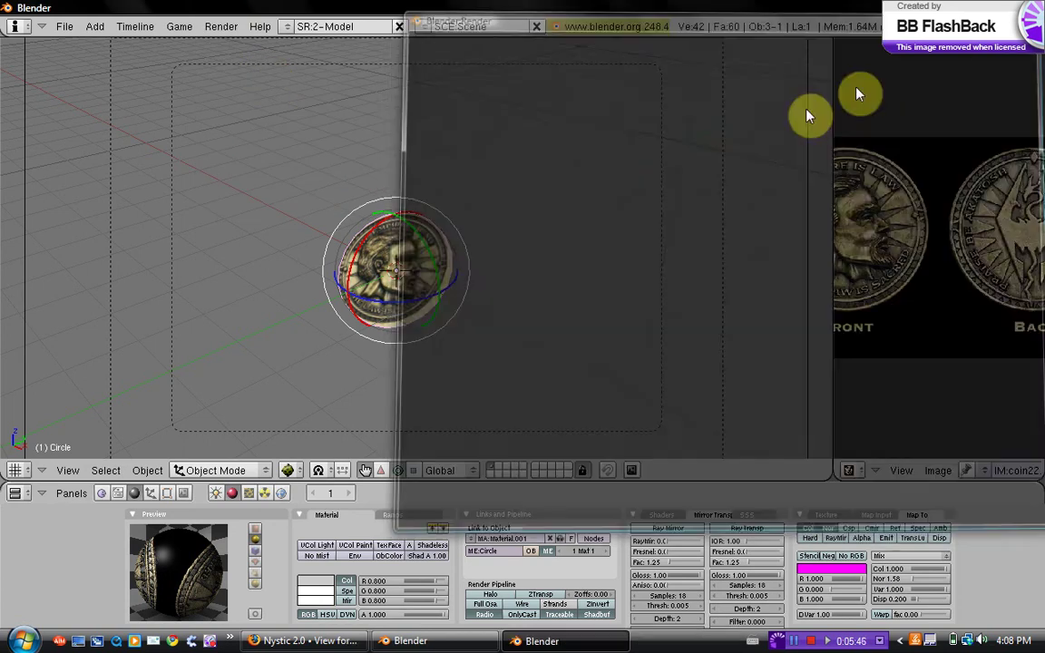
scroll(730, 146, down, 4)
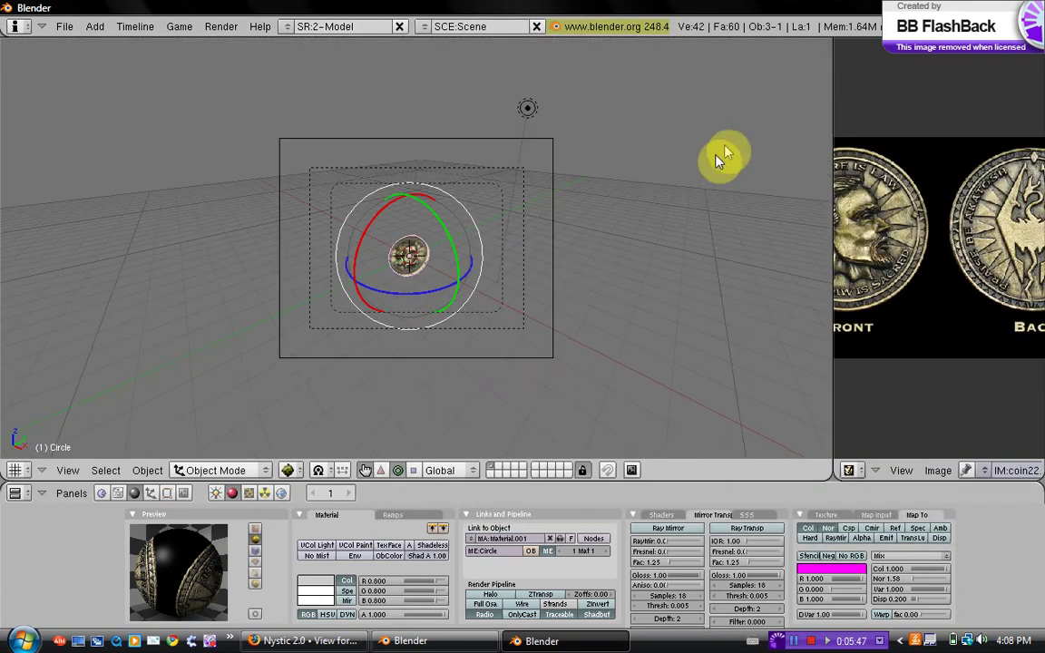
right_click(533, 110)
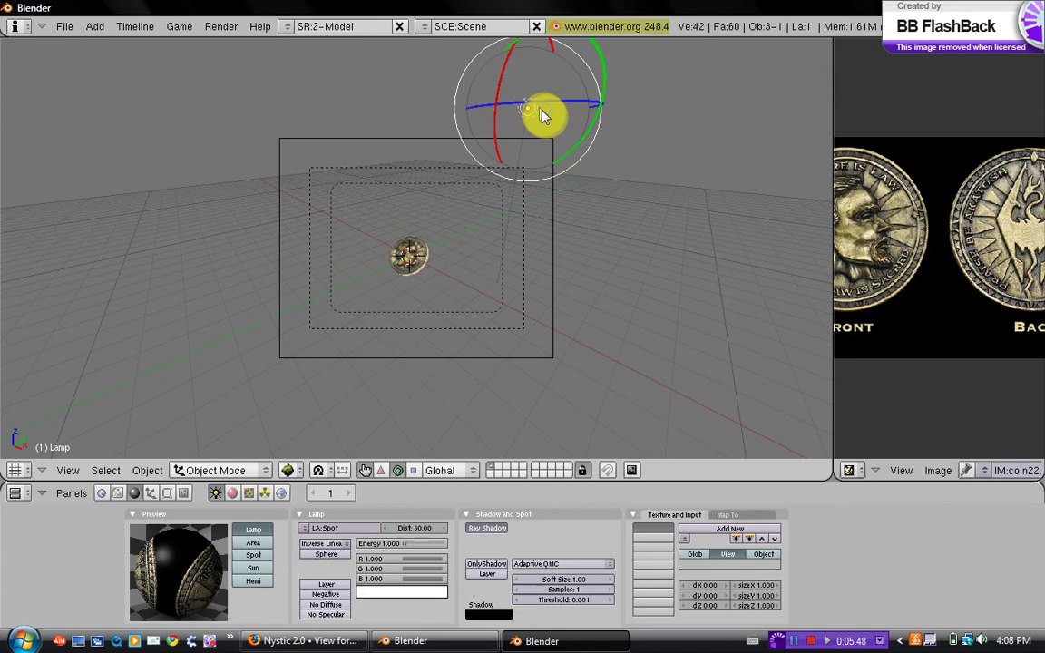
middle_drag(612, 124, 527, 226)
scroll(551, 182, down, 4)
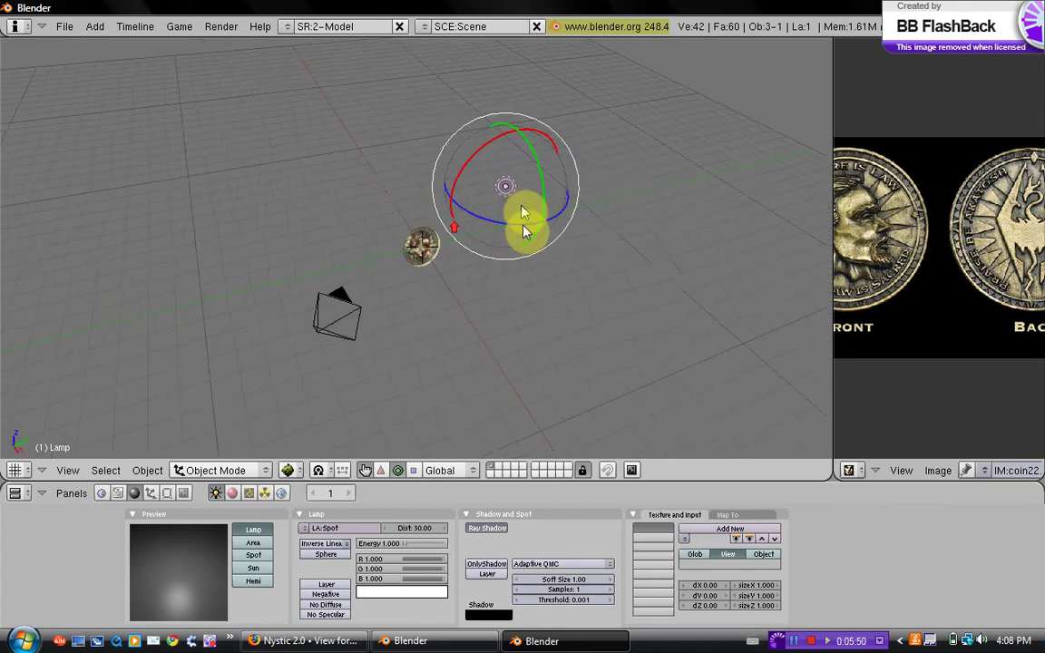
key(g)
click(341, 190)
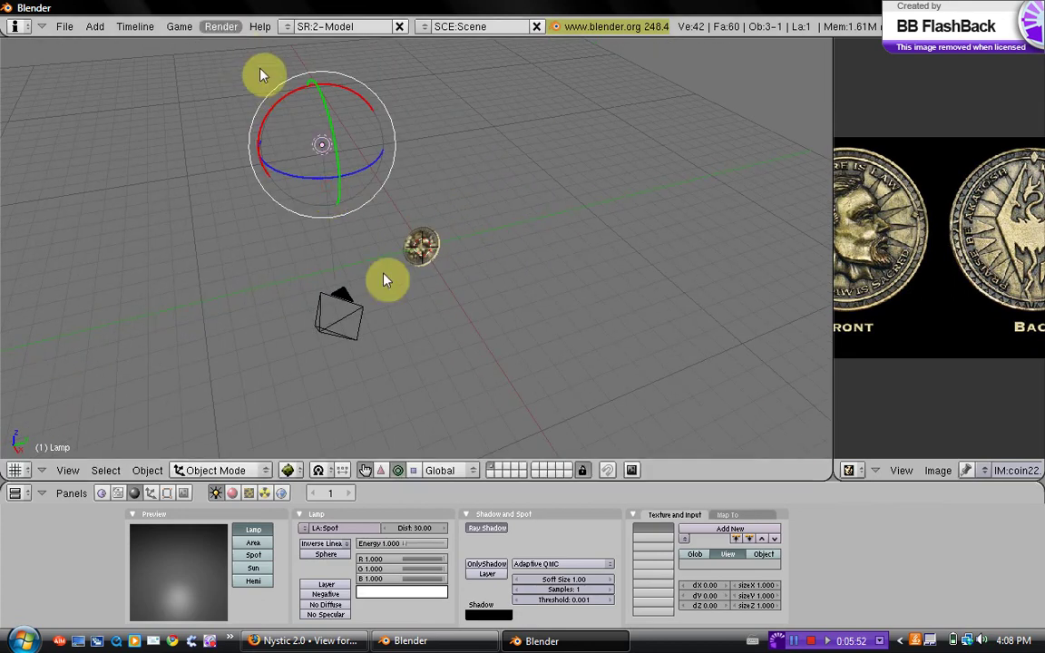
Step: Raise the lamp's energy to 1.366, render the current frame, examine the coin up close, and close the render
middle_drag(413, 329, 409, 270)
mouse_move(413, 544)
mouse_down()
mouse_move(422, 544)
mouse_move(410, 541)
mouse_up()
click(229, 26)
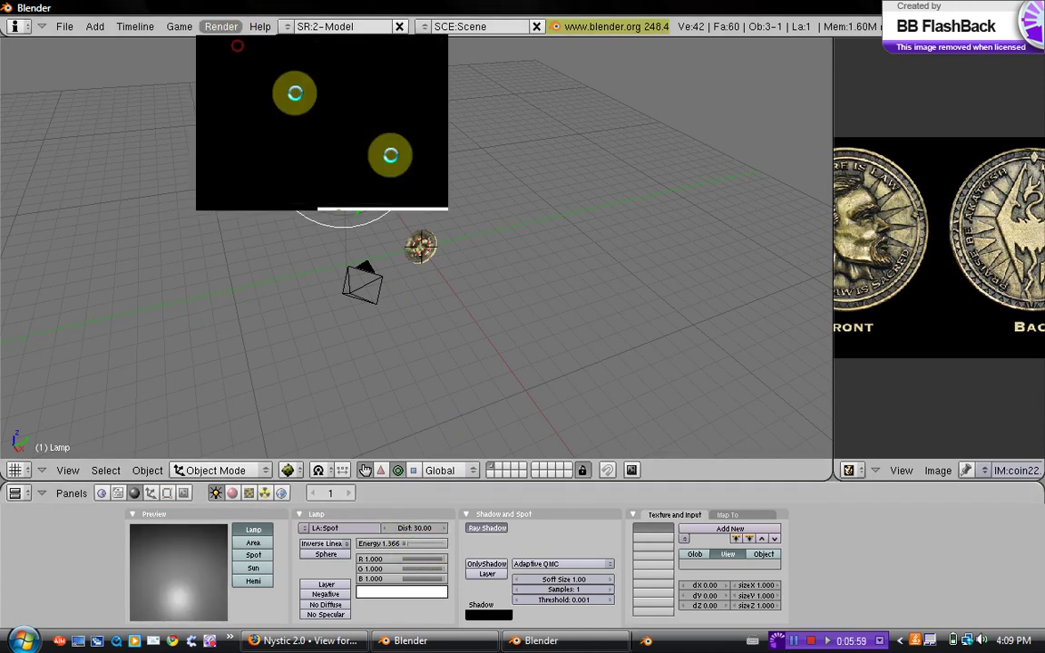
click(392, 149)
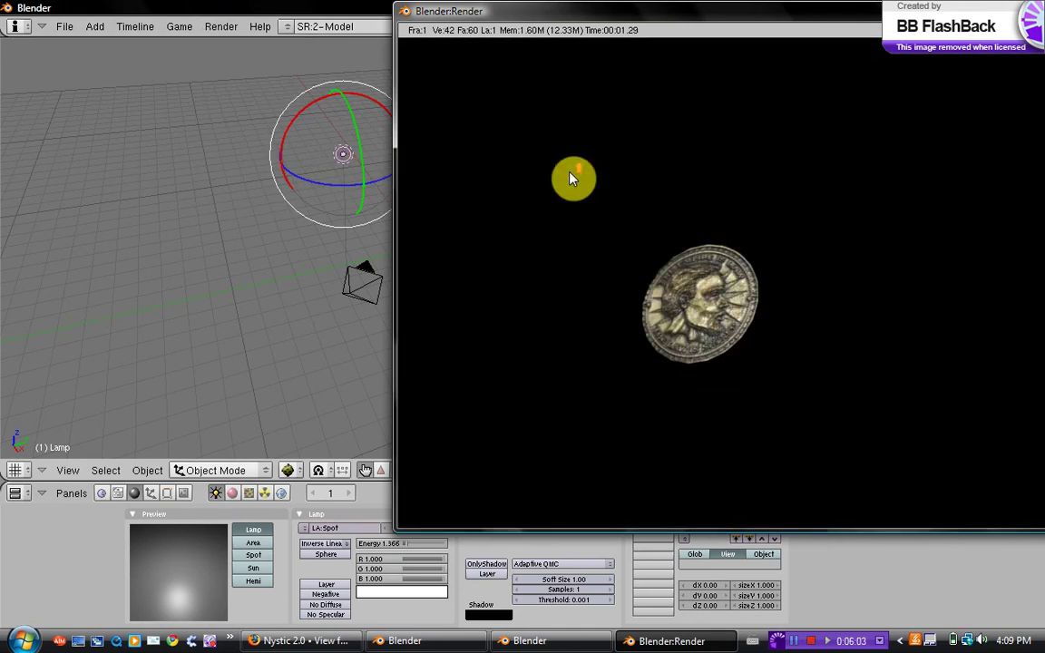
scroll(571, 178, up, 2)
scroll(571, 177, down, 1)
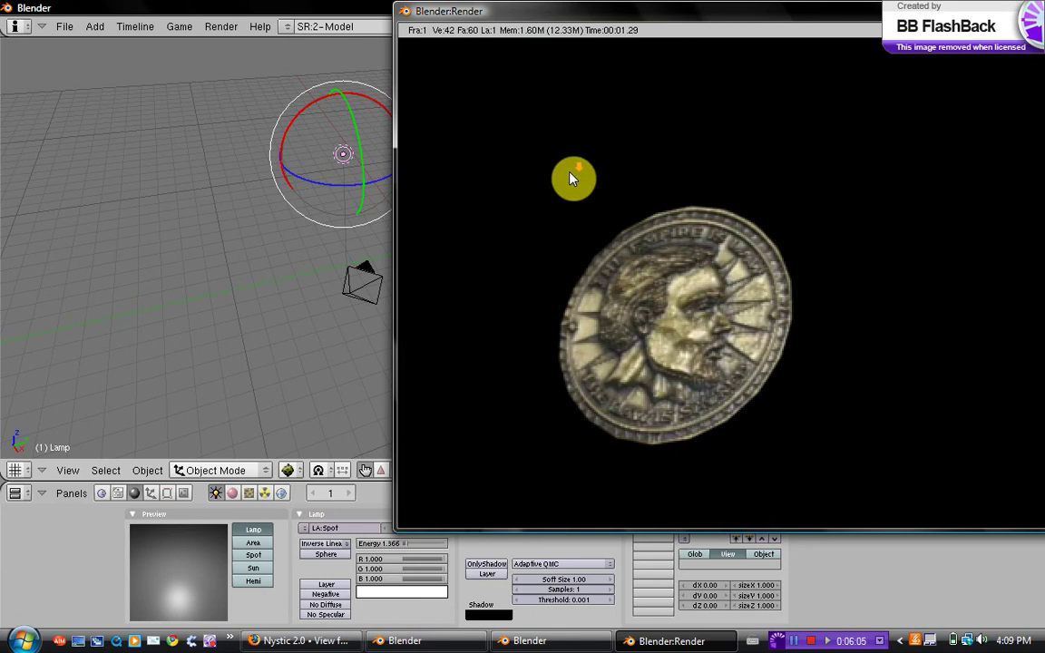
scroll(788, 122, down, 1)
key(Escape)
Step: Rotate the coin so its back face points toward the camera, render the current frame, and close the render
scroll(418, 222, up, 3)
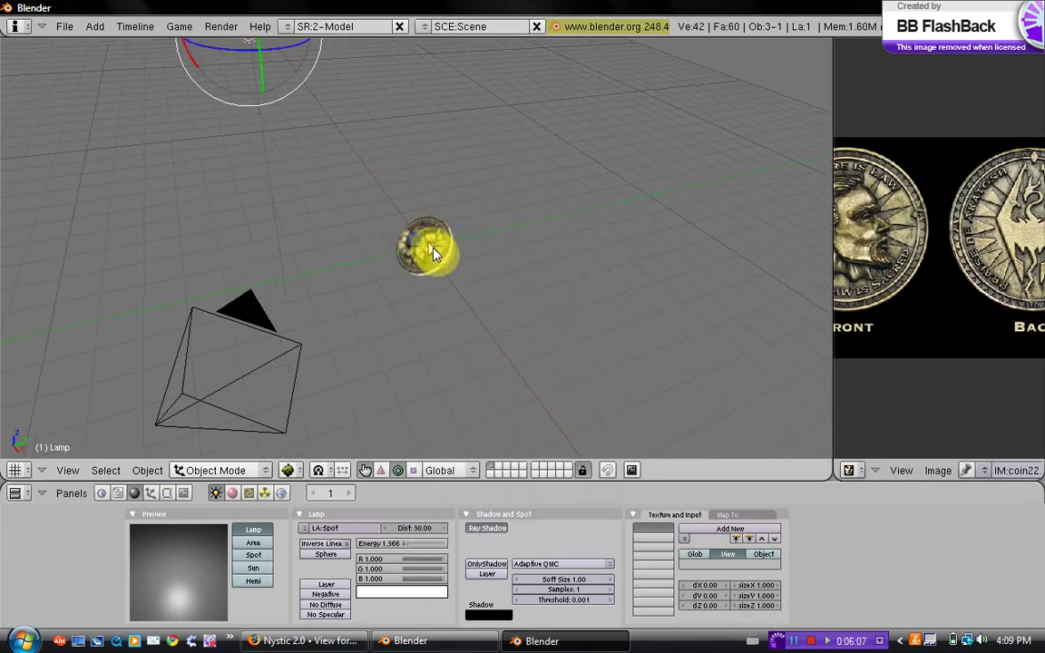
right_click(429, 245)
mouse_move(439, 291)
mouse_down()
mouse_move(364, 246)
mouse_move(455, 207)
mouse_move(450, 296)
mouse_up()
click(397, 249)
click(224, 28)
click(263, 40)
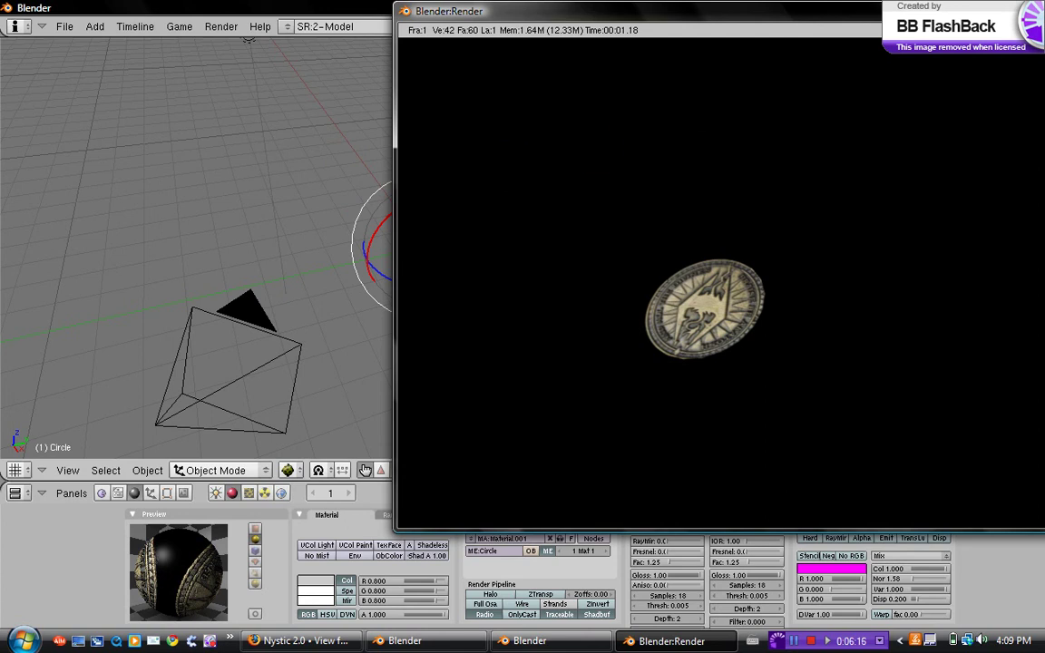
key(Escape)
Step: Duplicate the lamp, place the copy on the opposite side of the coin, render the current frame, and close the render
scroll(326, 140, down, 5)
right_click(326, 138)
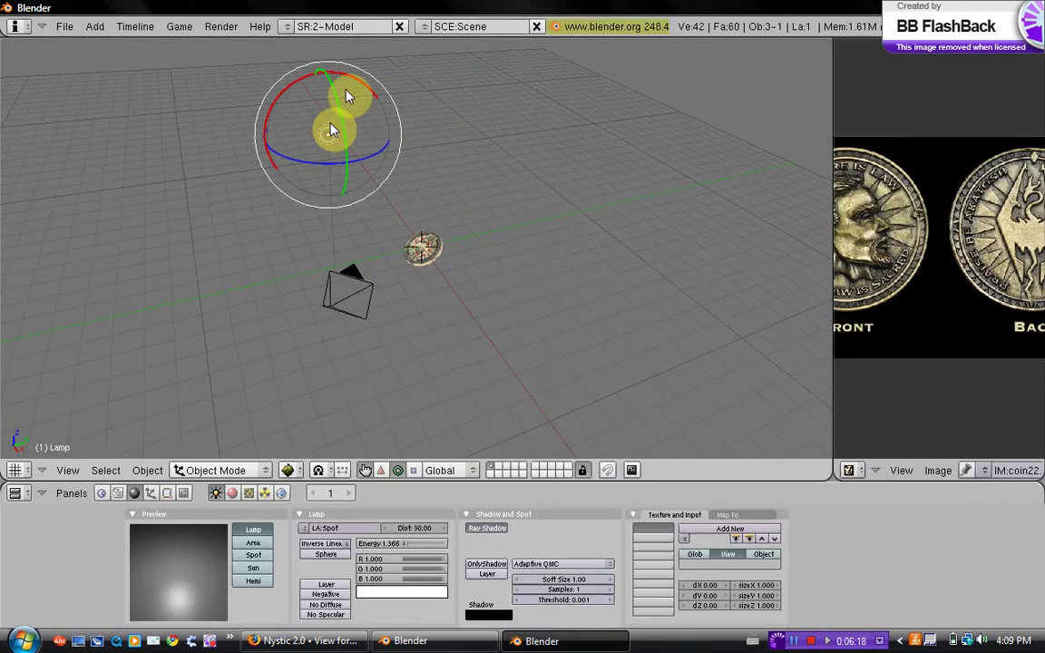
key(shift+d)
click(560, 251)
click(220, 26)
click(234, 46)
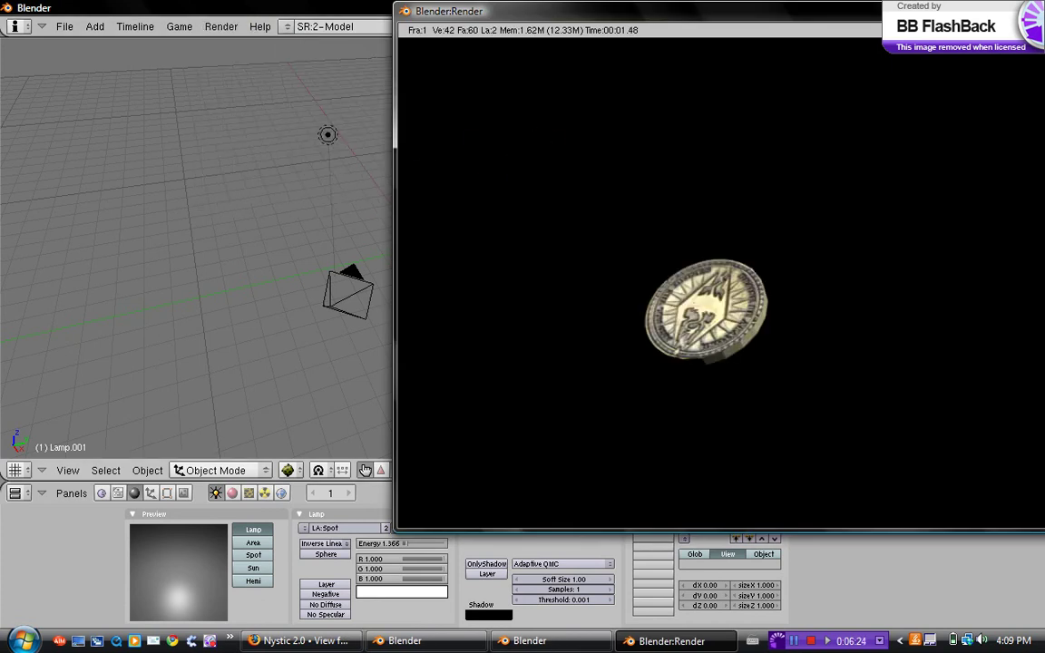
key(Escape)
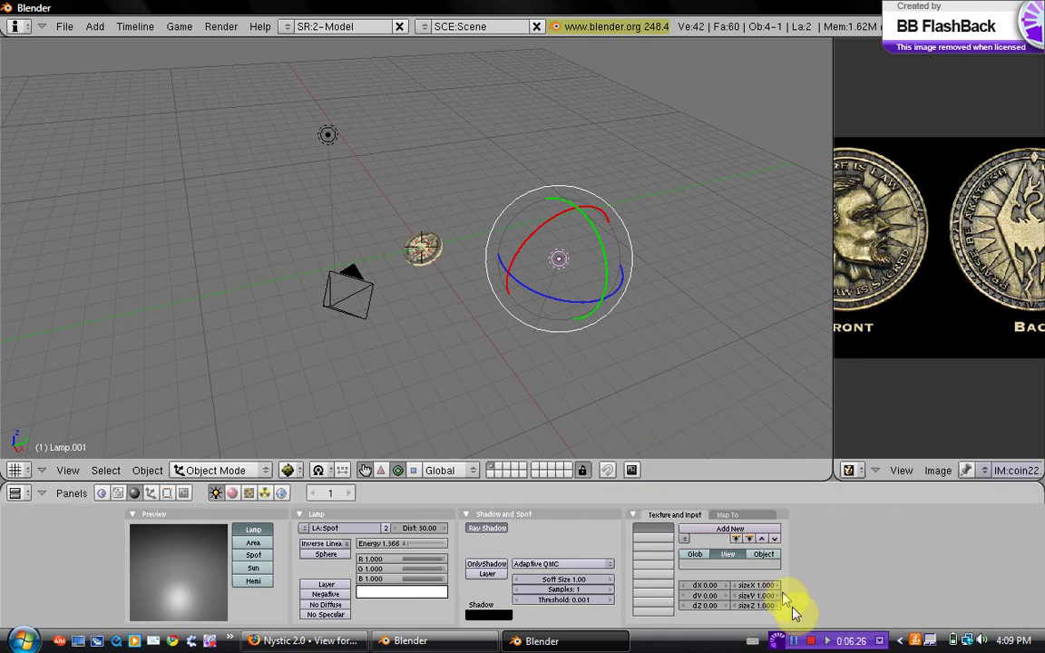